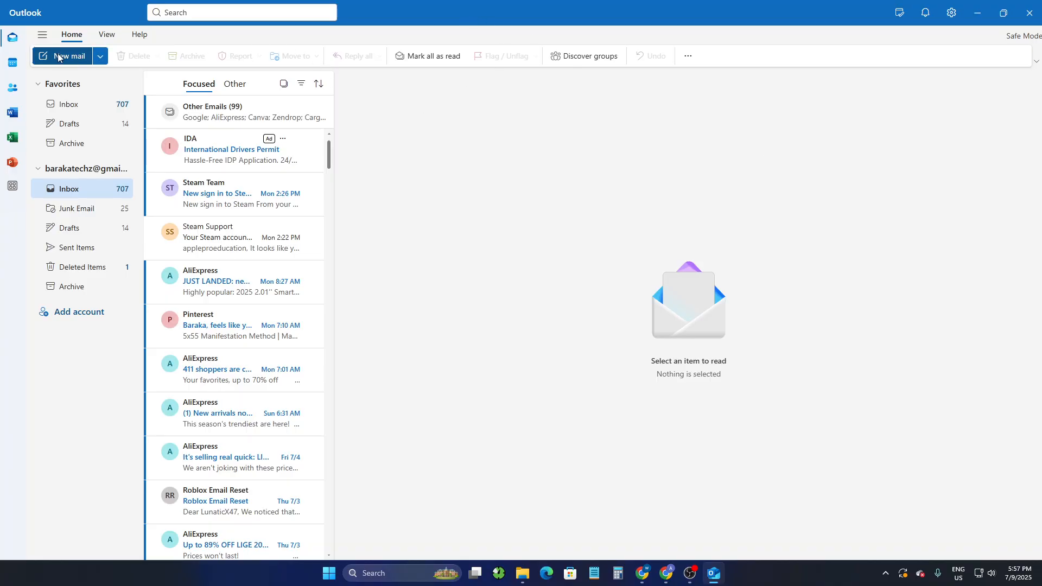
- Start a new message and search its available apps for "template"
{"action": "left_click", "coordinate": [76, 57]}
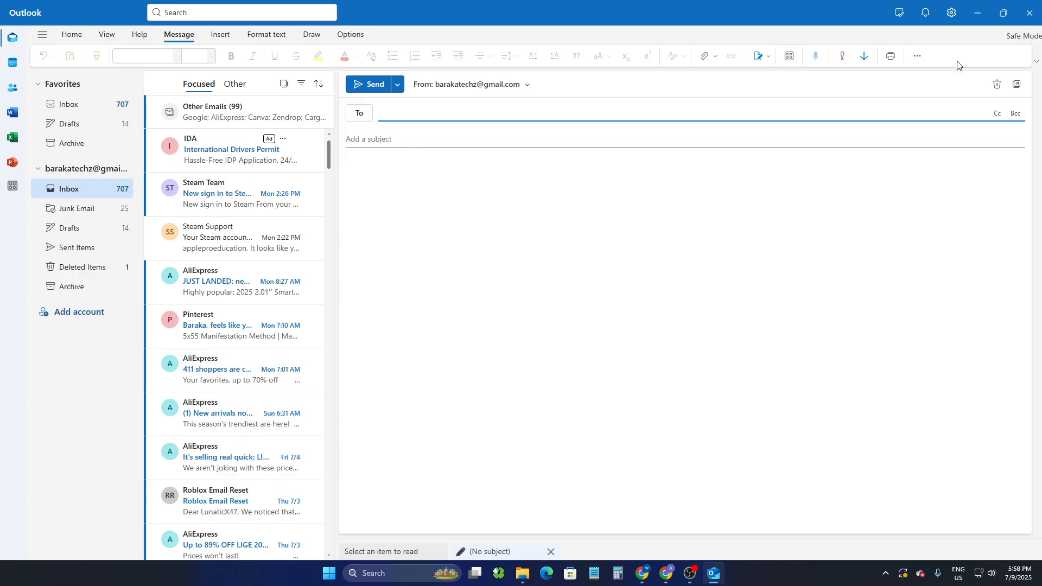
{"action": "left_click", "coordinate": [790, 59]}
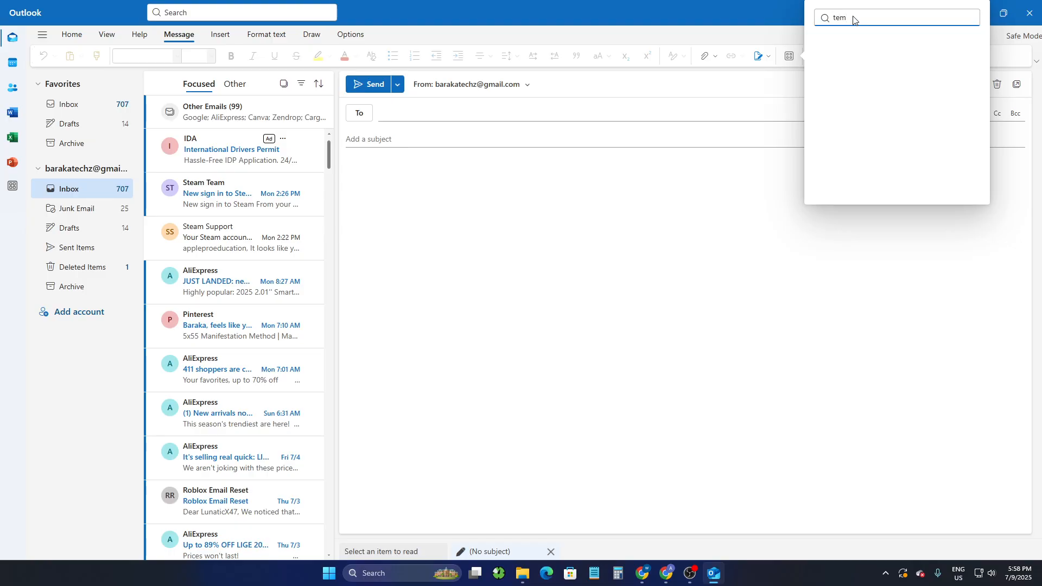
{"action": "type", "text": "template"}
{"action": "left_click", "coordinate": [854, 90]}
{"action": "left_click", "coordinate": [744, 185]}
{"action": "left_click", "coordinate": [791, 55]}
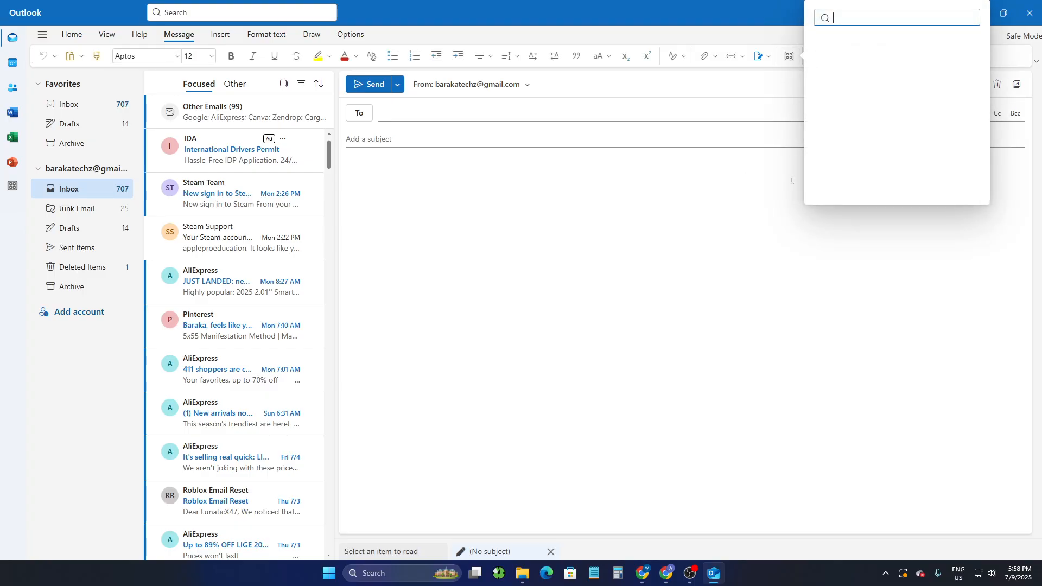
{"action": "left_click", "coordinate": [757, 226]}
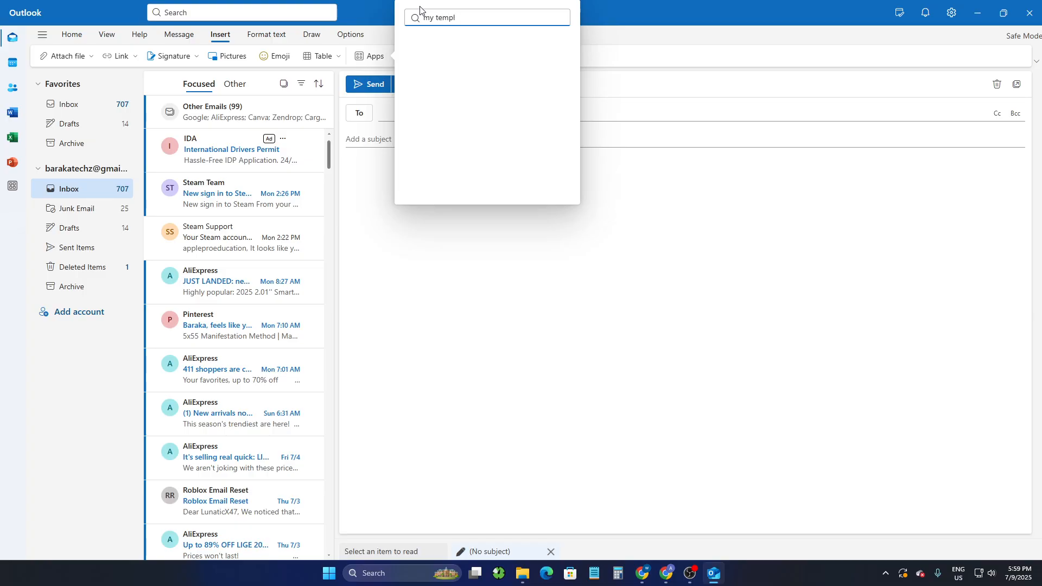
- Search the apps that can be inserted into the message for "my template"
{"action": "type", "text": "ate"}
{"action": "left_click", "coordinate": [519, 27]}
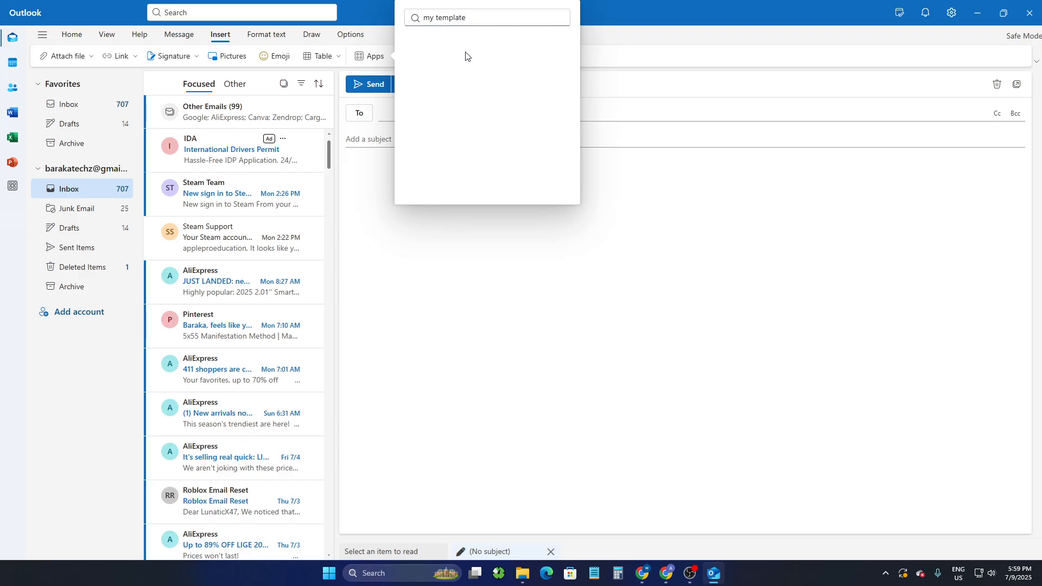
{"action": "left_click", "coordinate": [678, 248]}
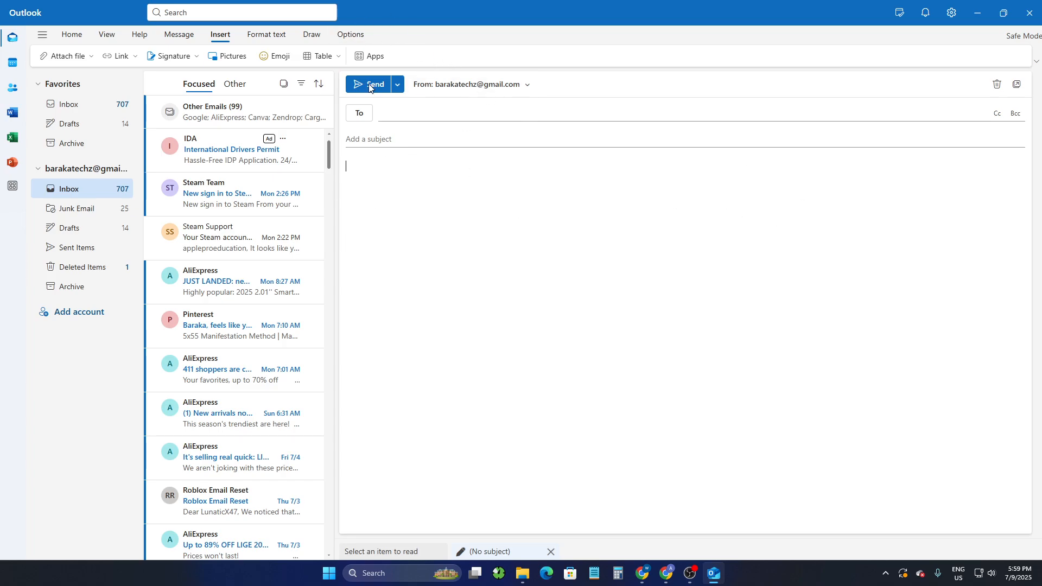
{"action": "left_click", "coordinate": [370, 56]}
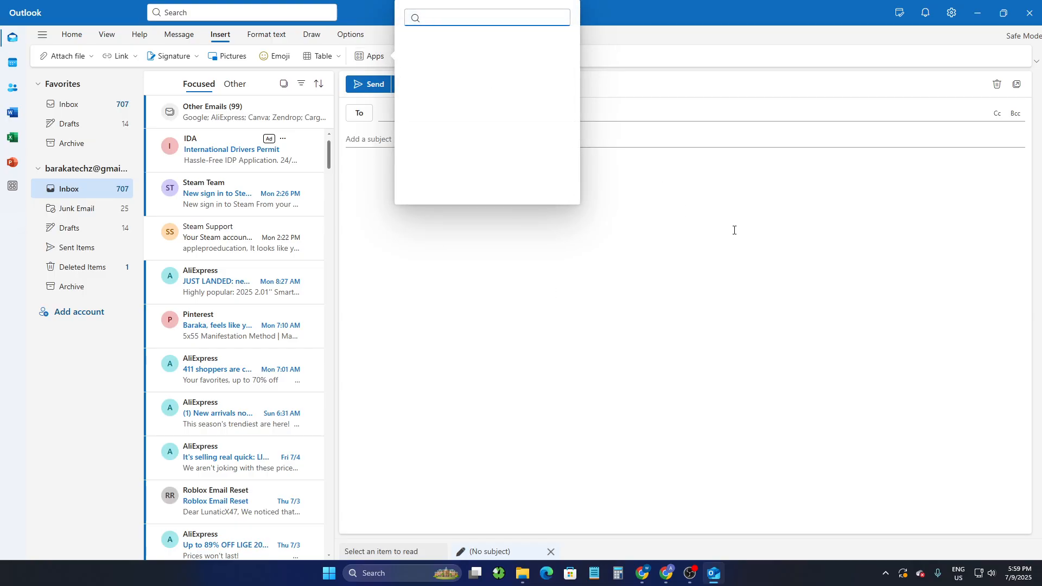
{"action": "left_click", "coordinate": [684, 216]}
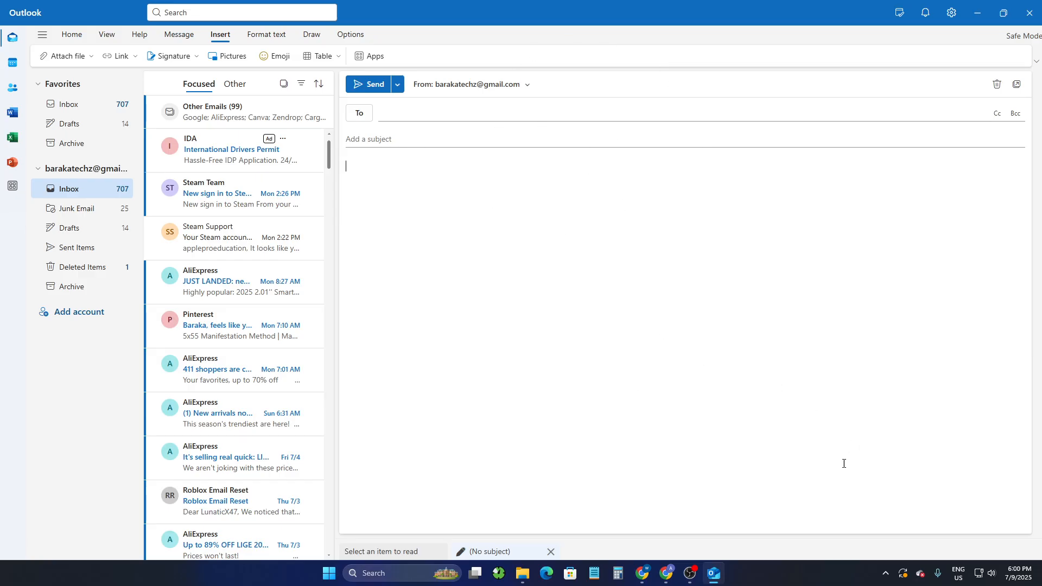
- Switch to Outlook on the web in Chrome, close the other browser tabs and return to the mailbox home view
{"action": "left_click", "coordinate": [667, 573]}
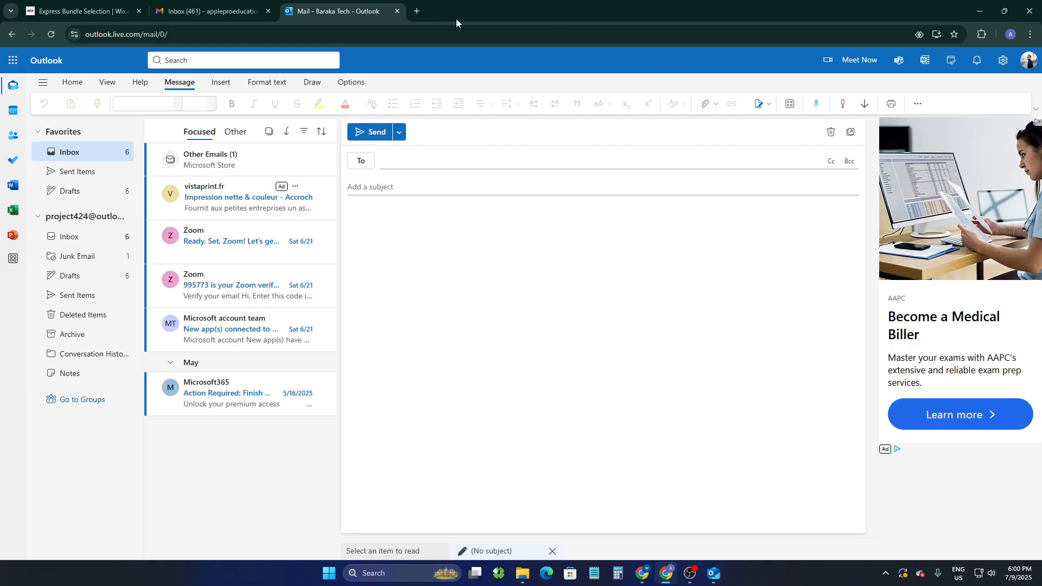
{"action": "left_click", "coordinate": [139, 11]}
{"action": "left_click", "coordinate": [139, 10]}
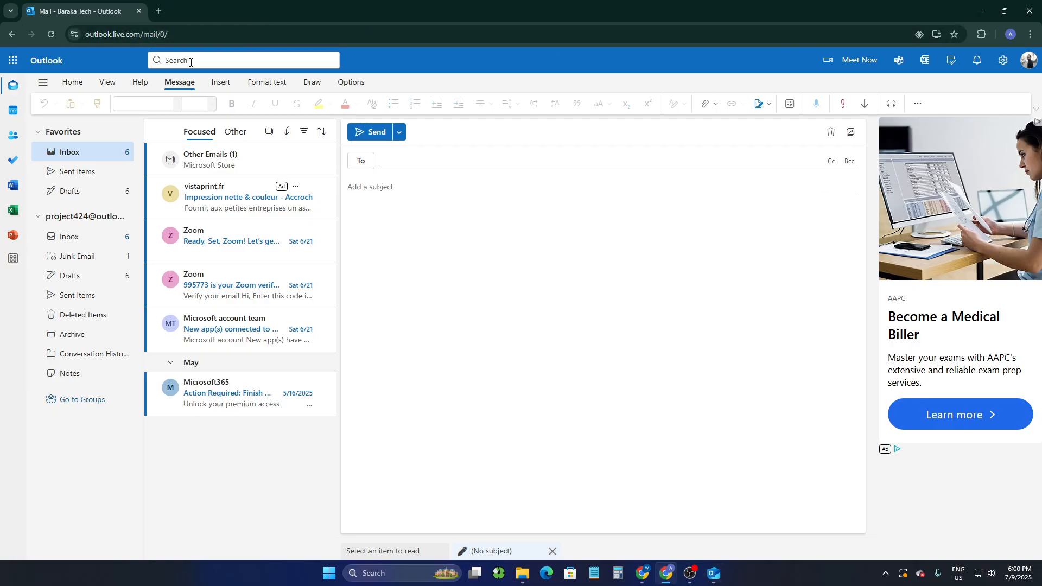
{"action": "left_click", "coordinate": [48, 65]}
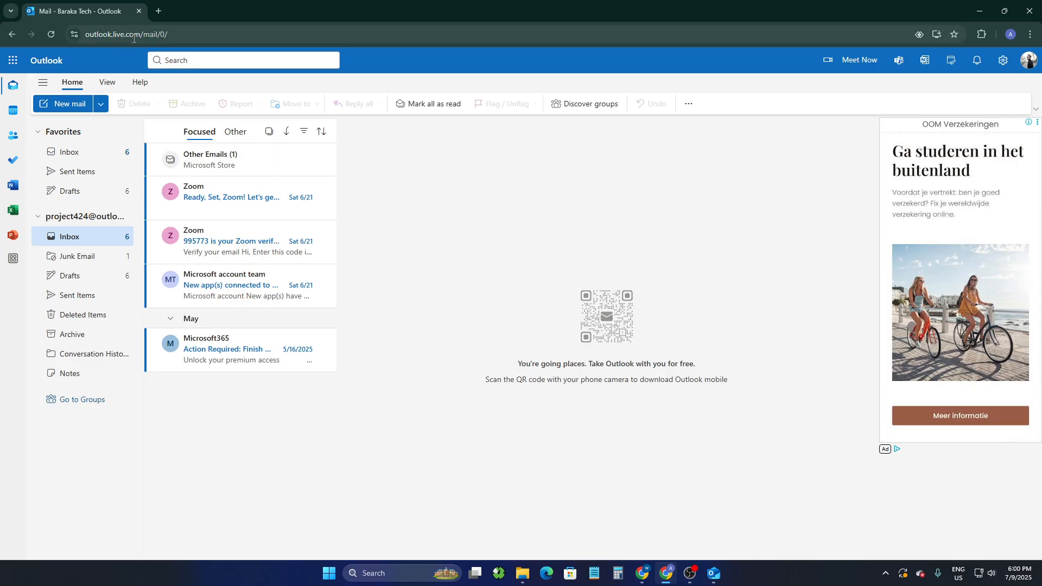
- Start a new message and open the My Templates add-in, continuing past its introduction to the template list
{"action": "left_click", "coordinate": [64, 103]}
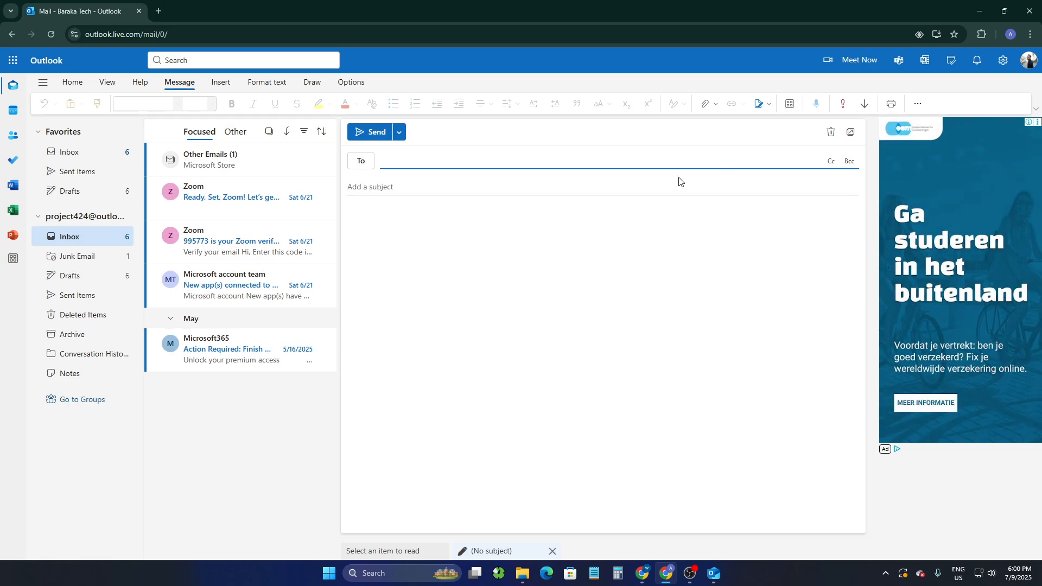
{"action": "left_click", "coordinate": [791, 108]}
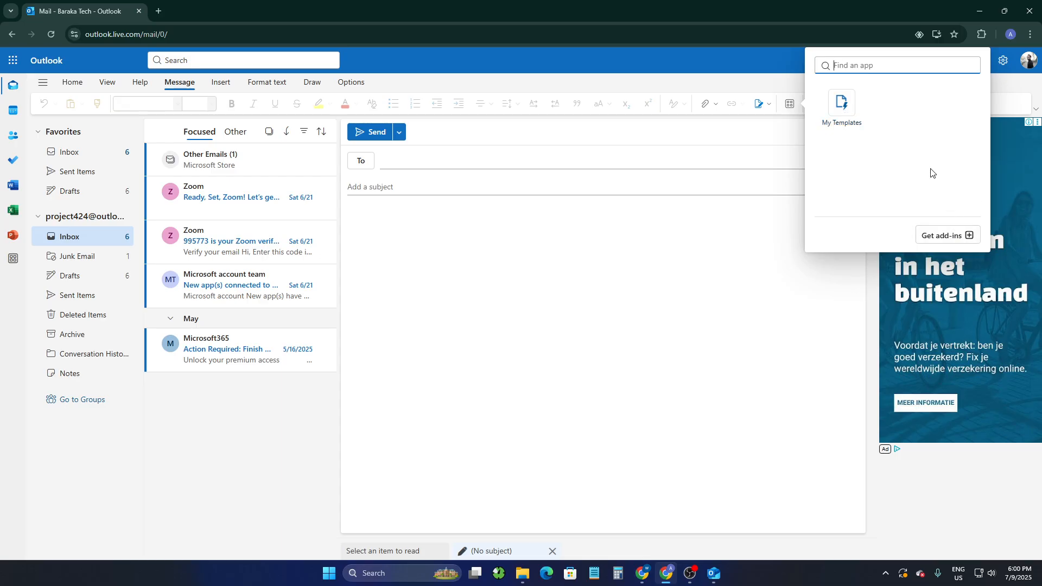
{"action": "left_click", "coordinate": [840, 107]}
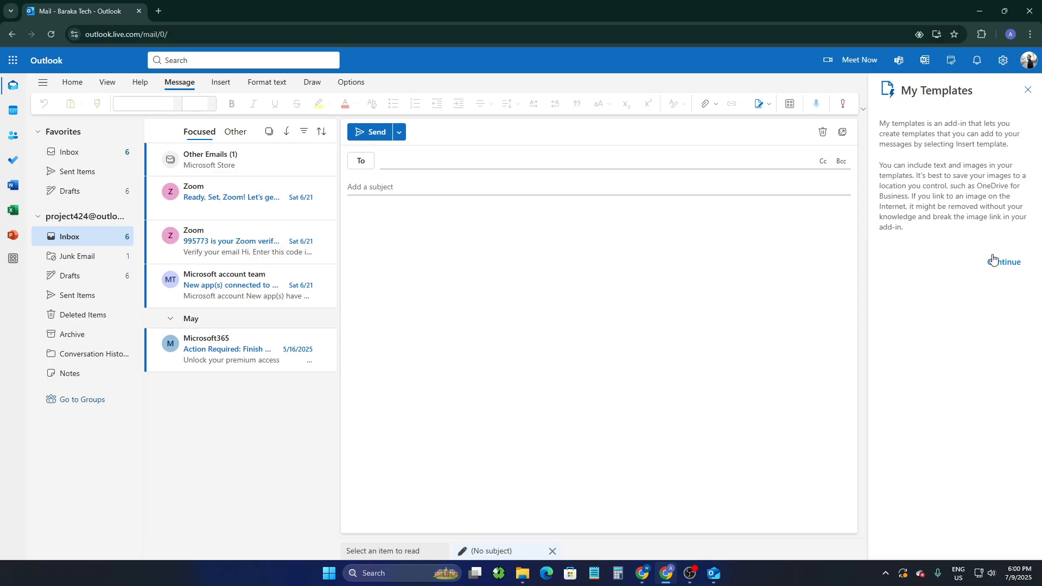
{"action": "left_click", "coordinate": [1009, 264]}
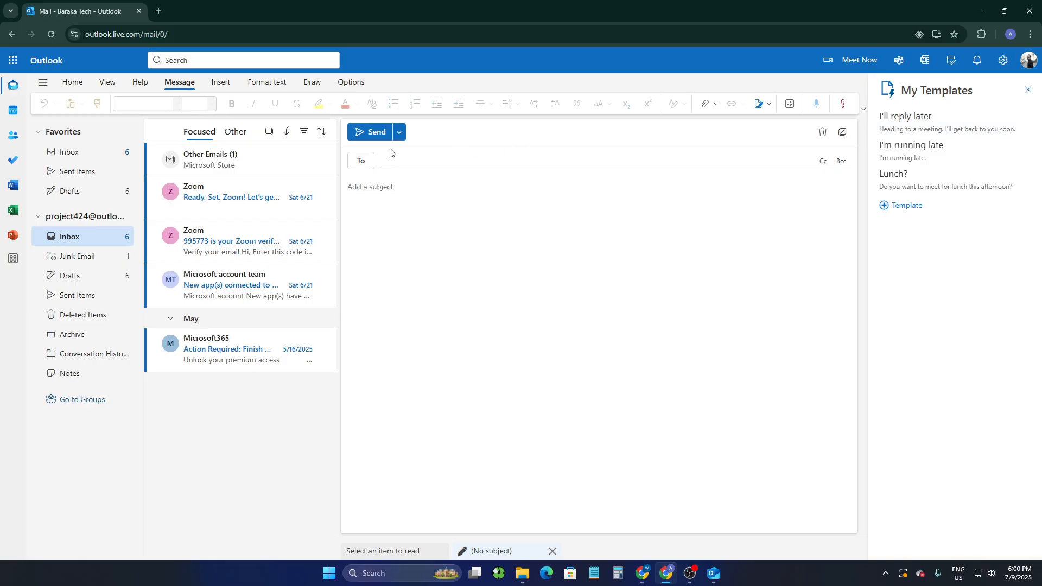
- Insert the "I'll reply later" template into the message body, open that template for editing and cancel the edit
{"action": "left_click", "coordinate": [931, 128]}
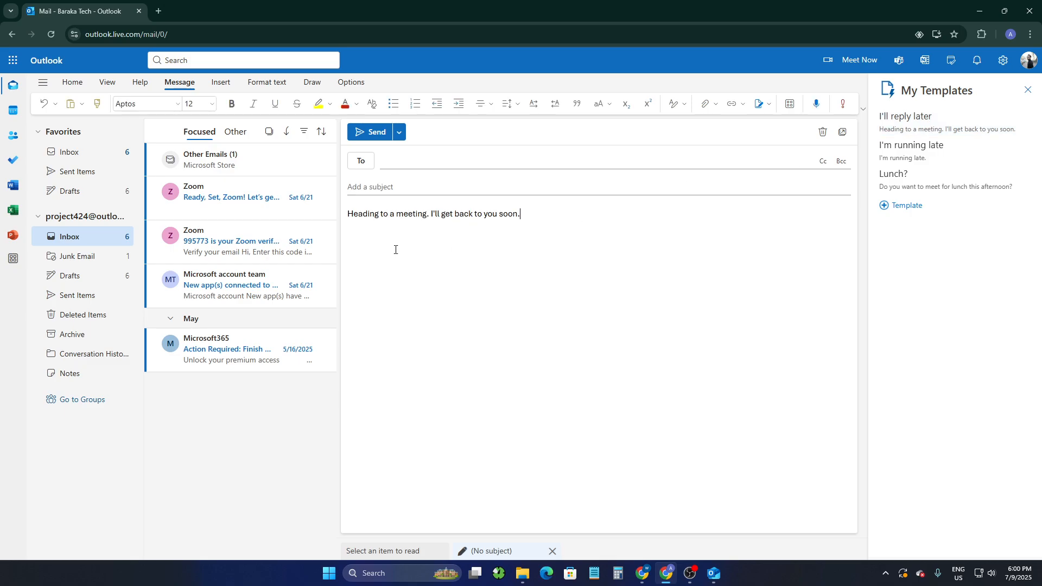
{"action": "left_click_drag", "start_coordinate": [580, 221], "coordinate": [344, 217]}
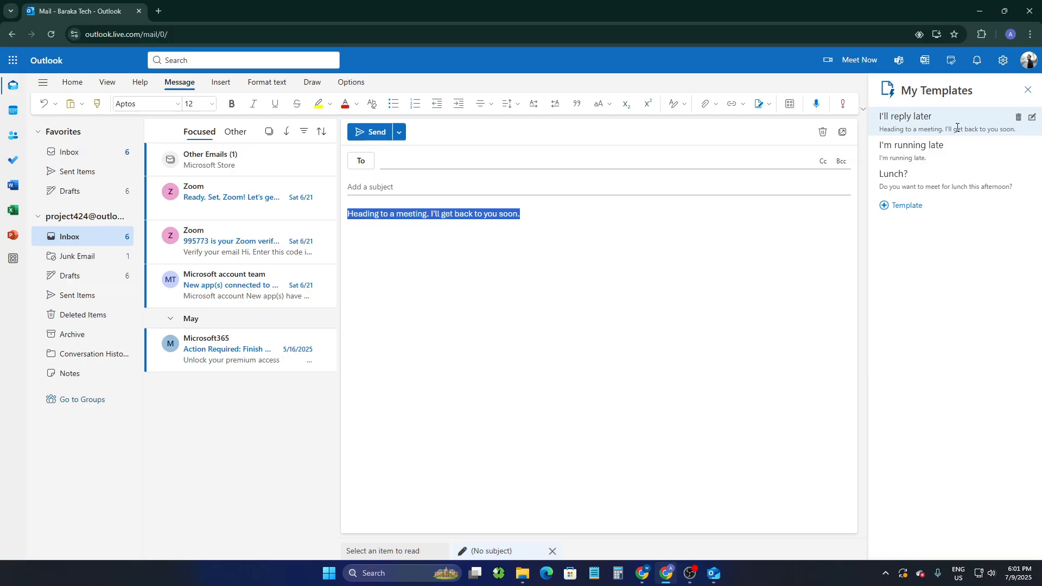
{"action": "left_click", "coordinate": [1032, 118]}
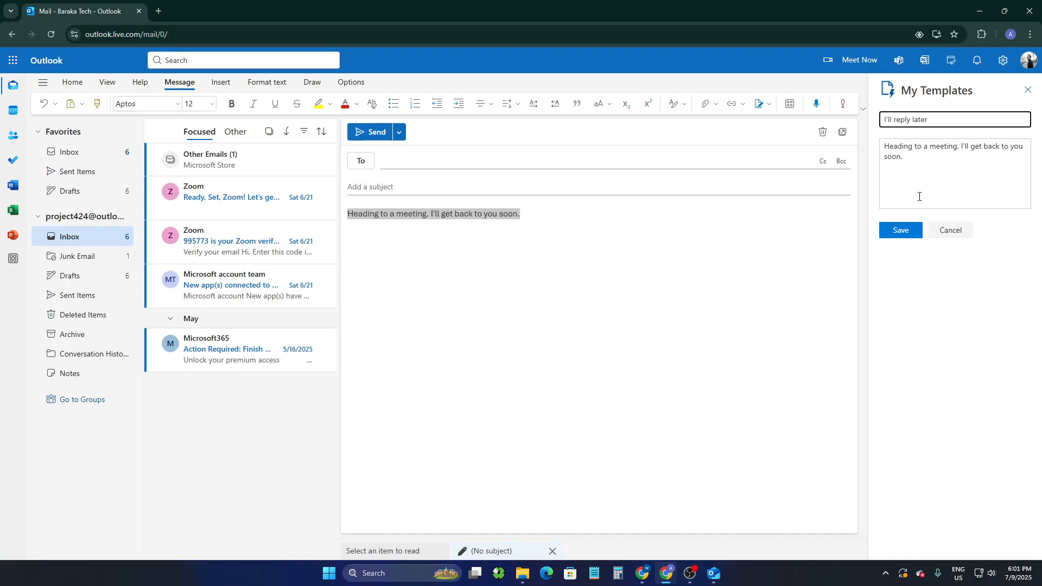
{"action": "left_click", "coordinate": [956, 229]}
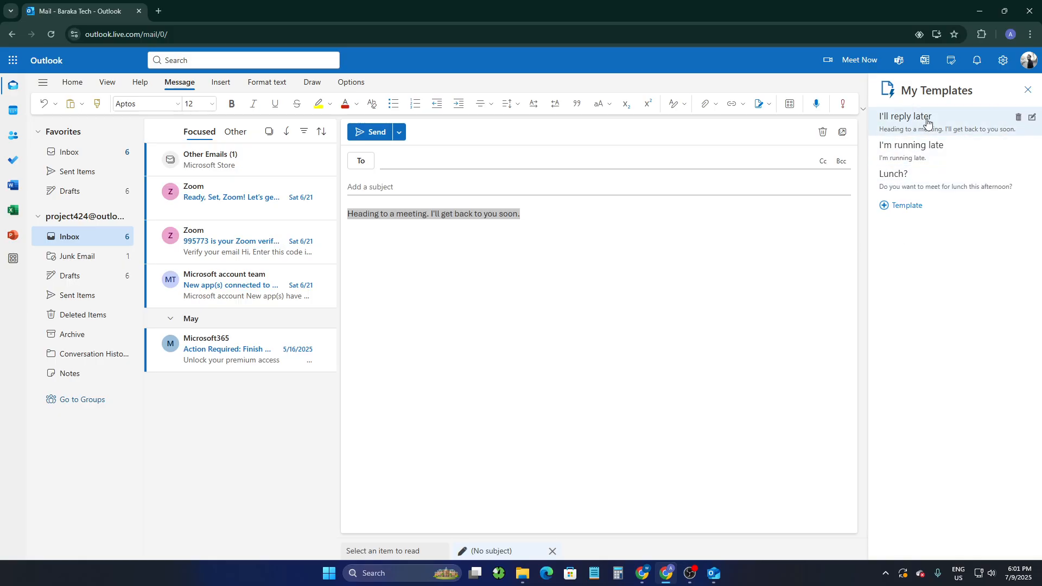
- Delete the "I'll reply later" template and insert the "I'm running late" and "Lunch?" templates into the message body
{"action": "left_click", "coordinate": [1019, 118]}
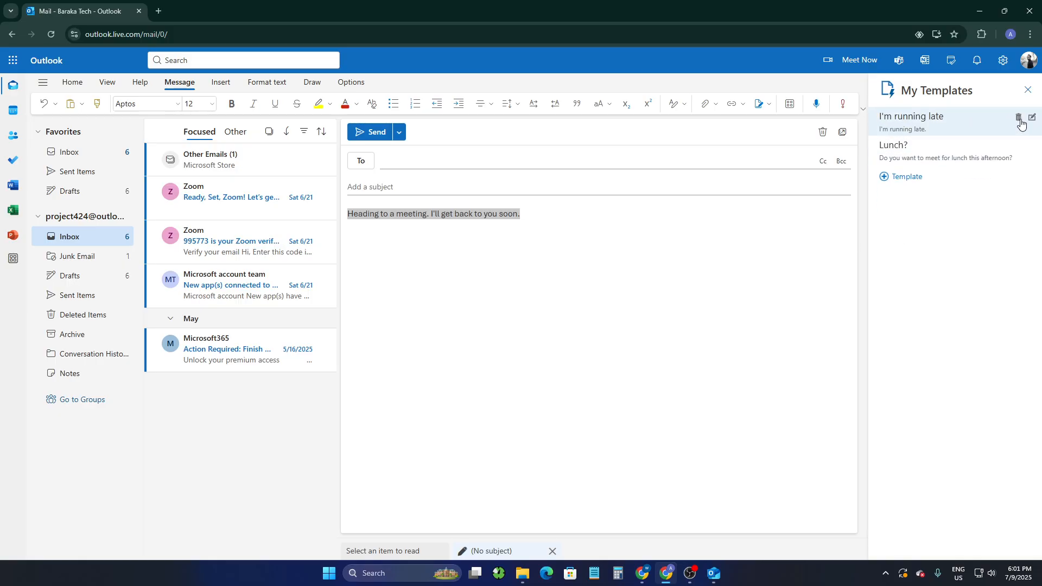
{"action": "left_click", "coordinate": [953, 122]}
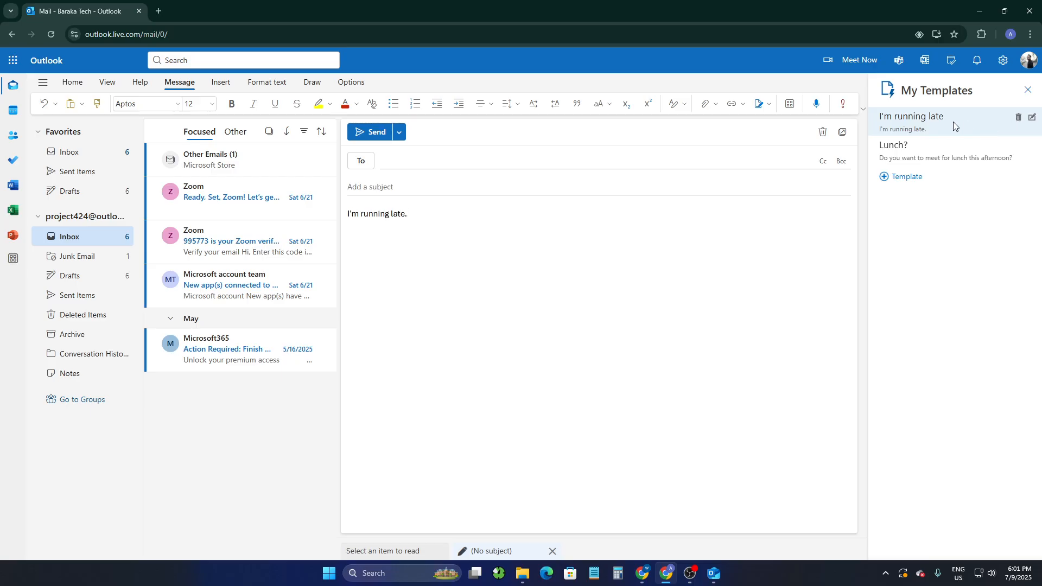
{"action": "left_click", "coordinate": [929, 156]}
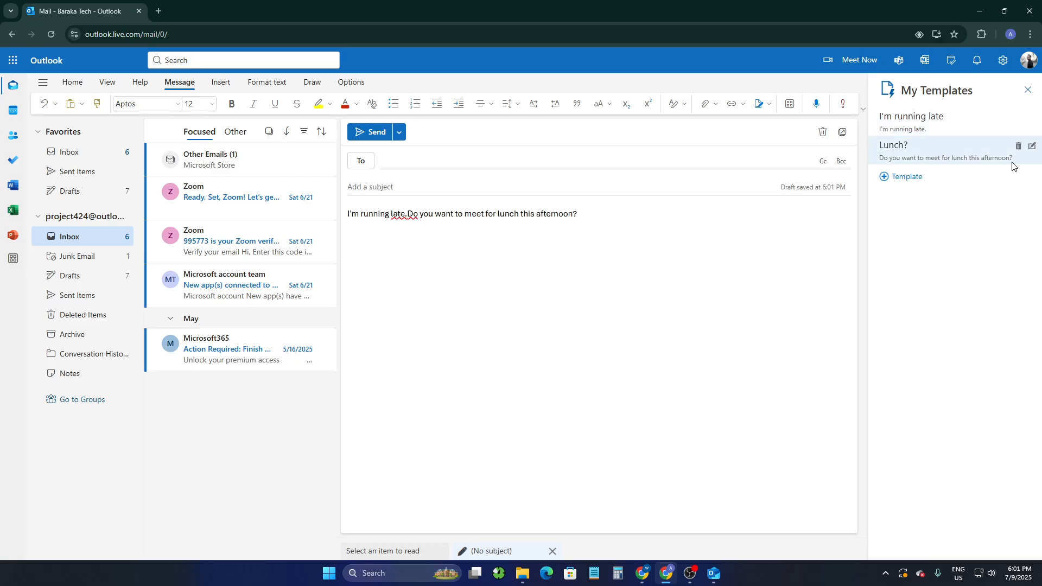
- Delete the "Lunch?" and "I'm running late" templates and clear all text from the message body
{"action": "left_click", "coordinate": [1019, 146]}
{"action": "left_click", "coordinate": [1018, 118]}
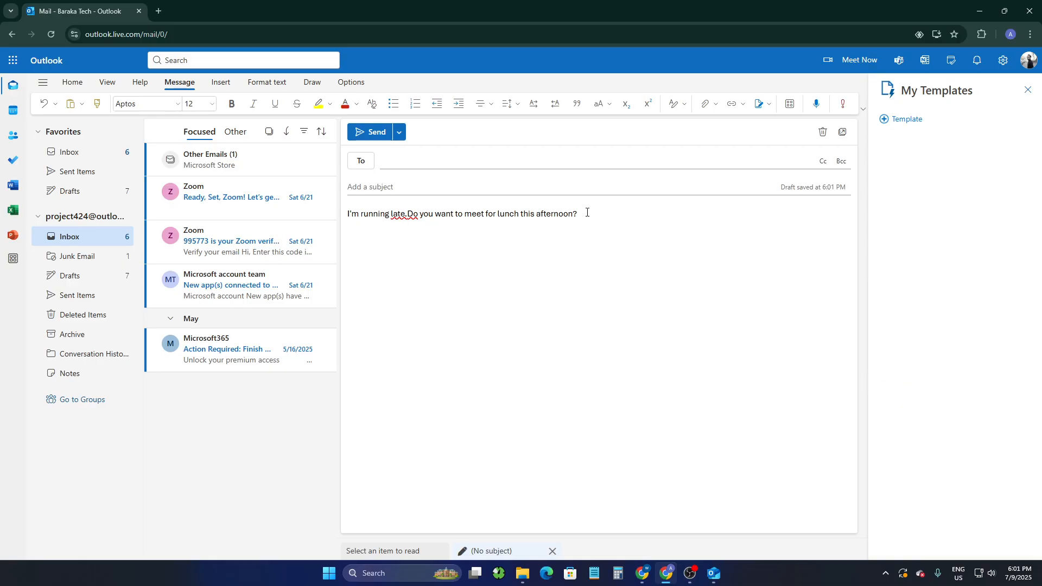
{"action": "key", "text": "ctrl+a"}
{"action": "key", "text": "BackSpace"}
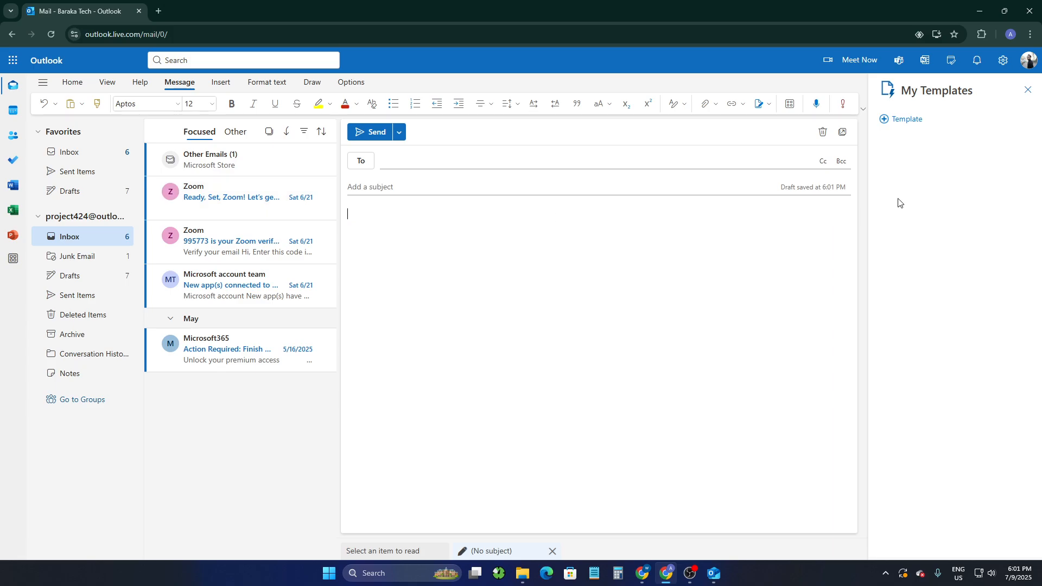
- Create and save a template titled "Approval" with the text "Your Daily Task Has been approved. Please wait for the next instruction."
{"action": "left_click", "coordinate": [910, 118]}
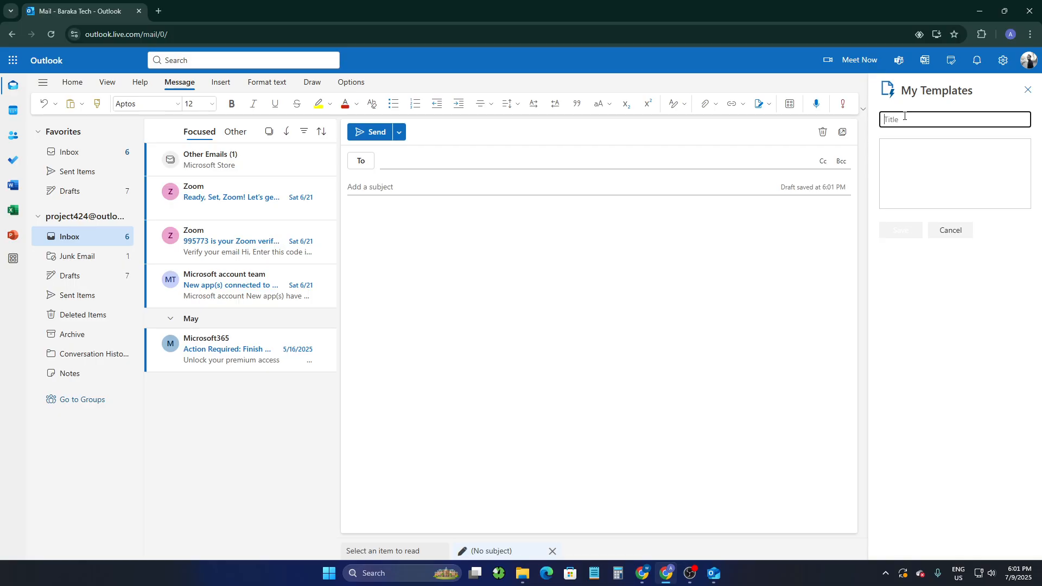
{"action": "type", "text": "Approva"}
{"action": "type", "text": "l"}
{"action": "left_click", "coordinate": [918, 149]}
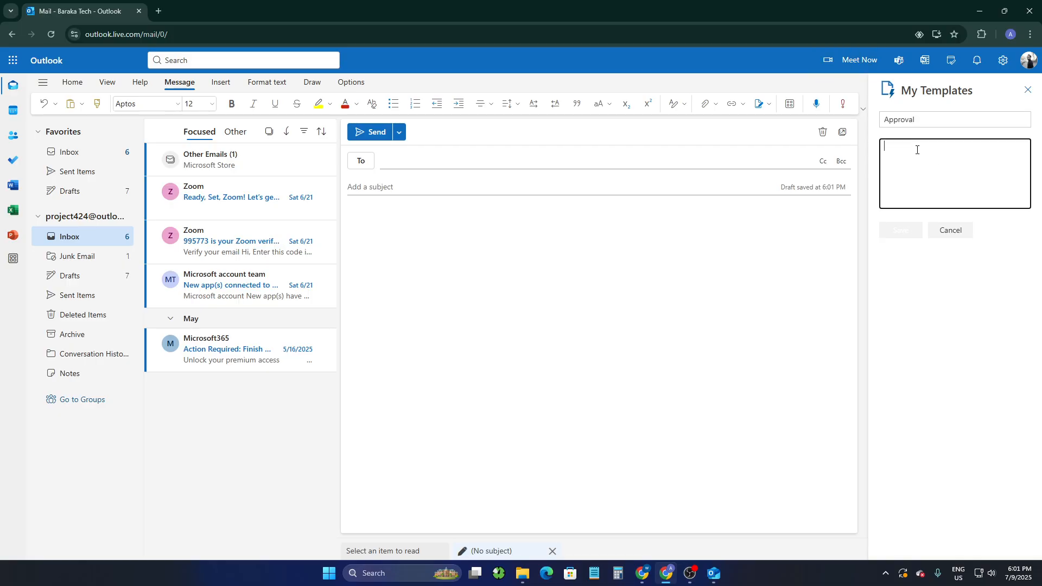
{"action": "type", "text": "You"}
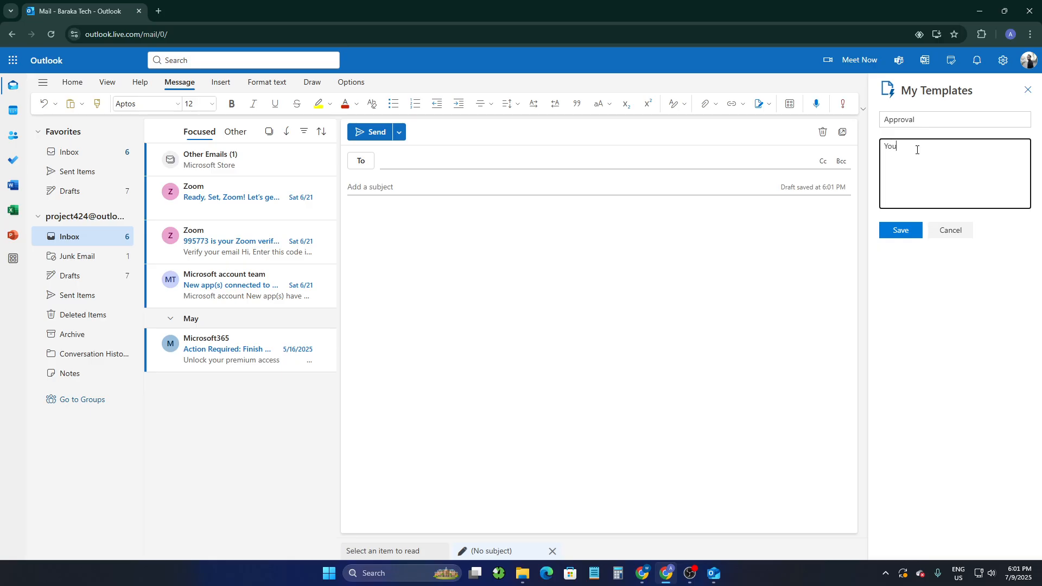
{"action": "type", "text": "r Daily Task Has been approved. Please wait for the nect ins"}
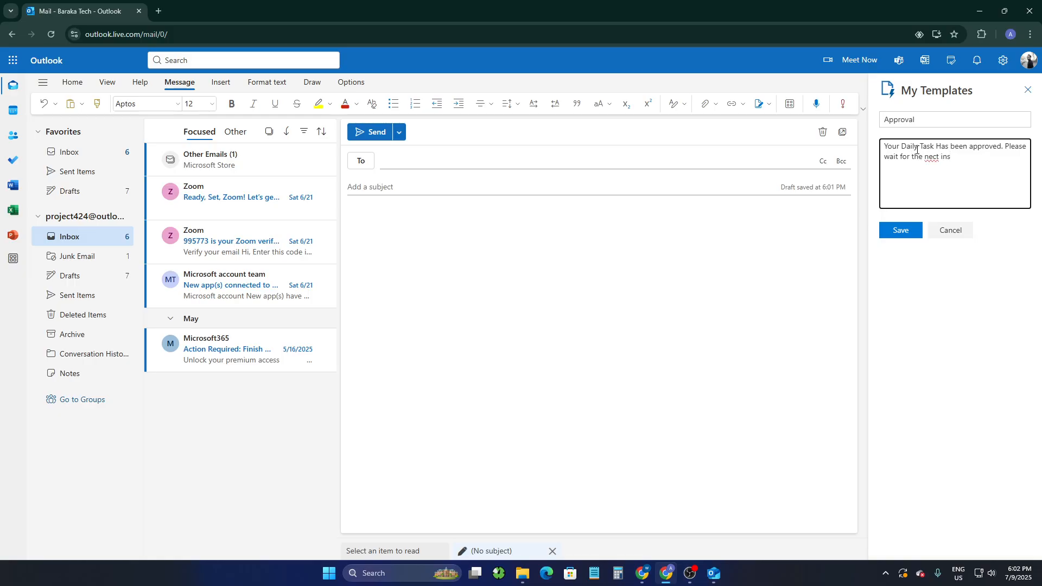
{"action": "type", "text": "truction,"}
{"action": "left_click", "coordinate": [937, 157]}
{"action": "key", "text": "BackSpace"}
{"action": "type", "text": "x"}
{"action": "type", "text": "."}
{"action": "left_click", "coordinate": [905, 230]}
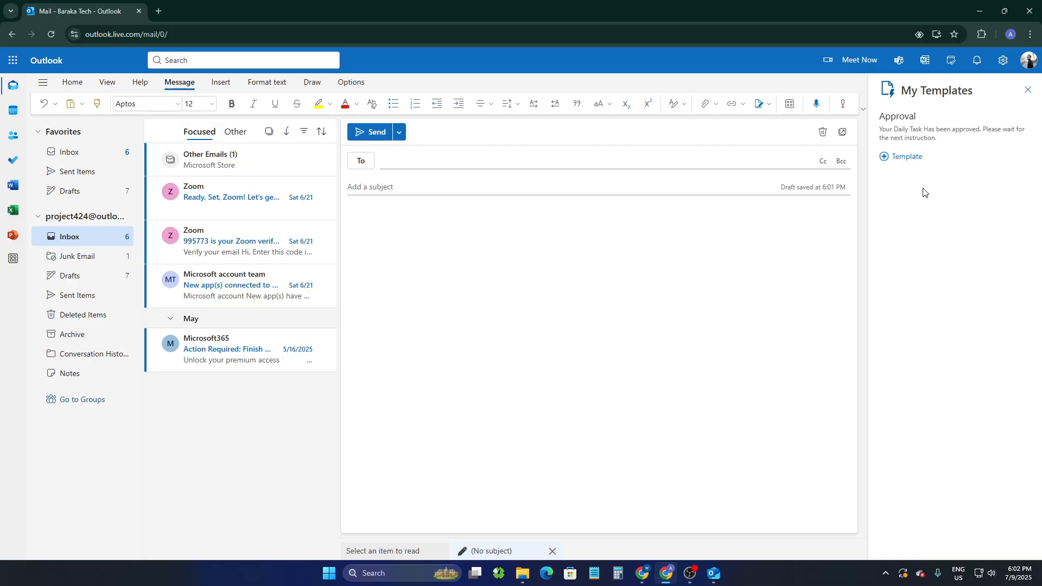
- Insert the "Approval" template into the message body and copy its title into the subject line
{"action": "left_click", "coordinate": [928, 127]}
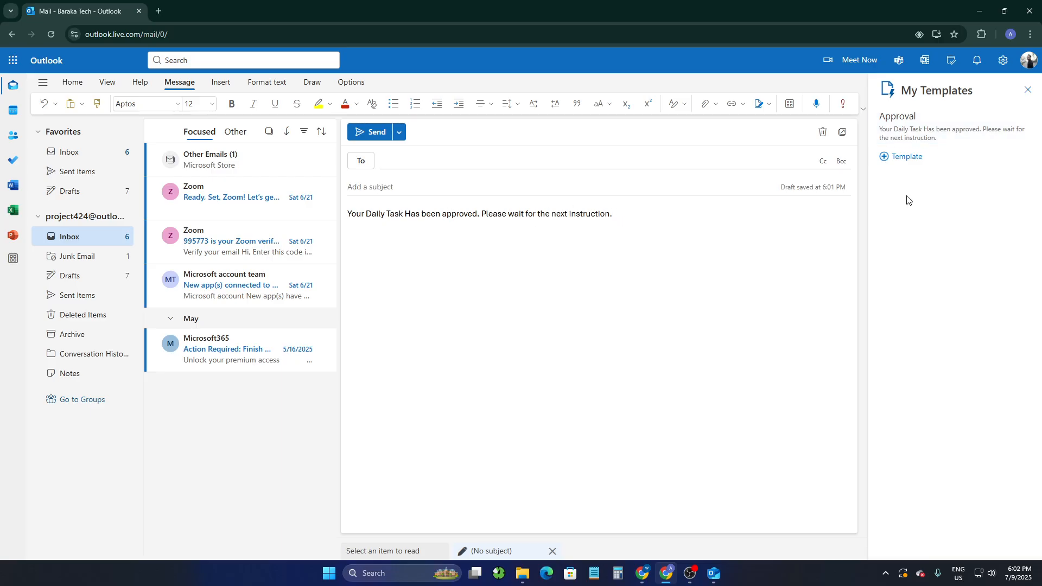
{"action": "left_click_drag", "start_coordinate": [920, 119], "coordinate": [843, 120]}
{"action": "key", "text": "ctrl+c"}
{"action": "left_click", "coordinate": [484, 187]}
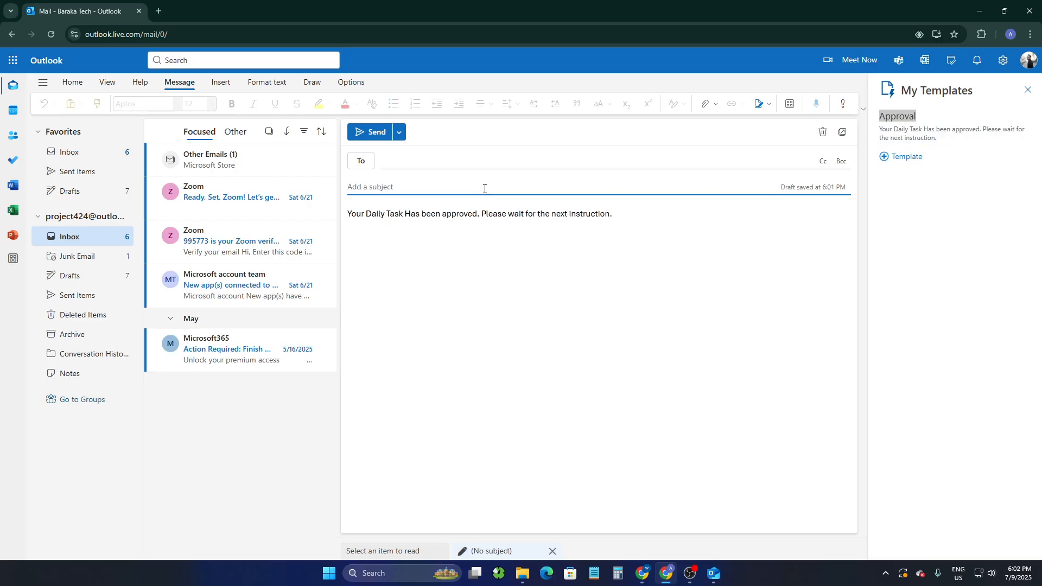
{"action": "key", "text": "ctrl+v"}
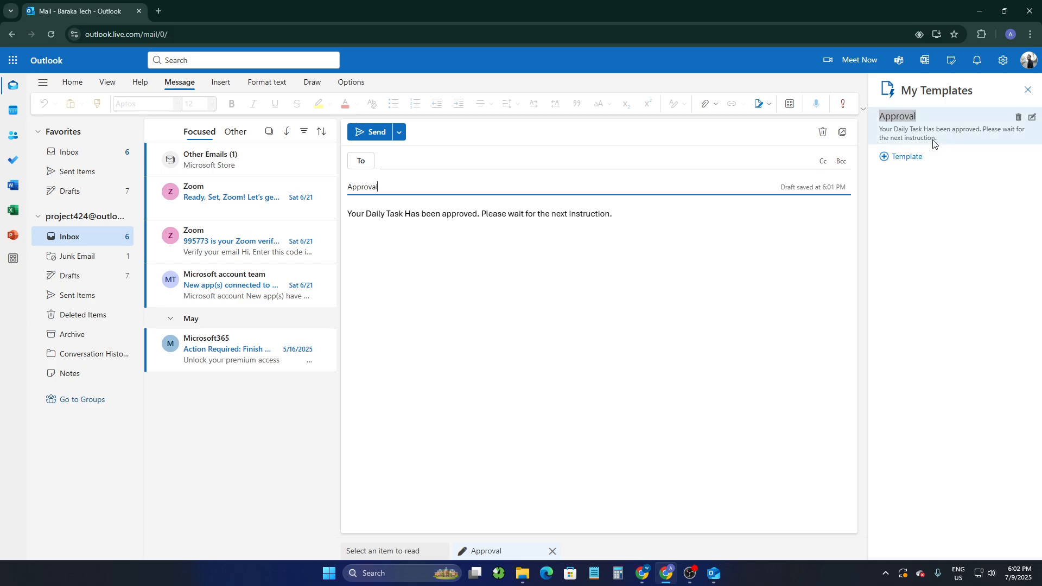
- Rename the "Approval" template to "Approval Status" and save it
{"action": "left_click", "coordinate": [1031, 117]}
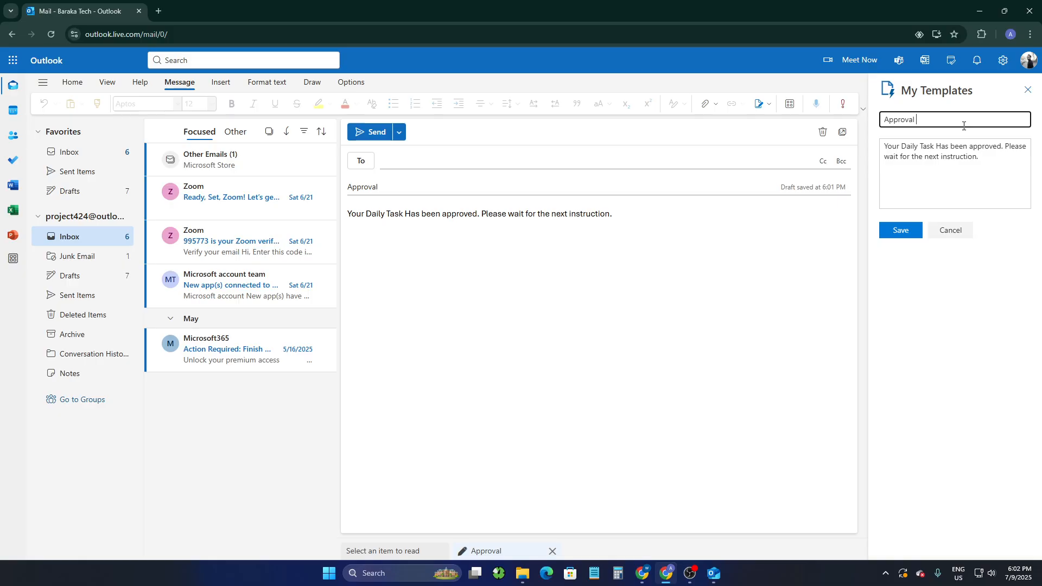
{"action": "type", "text": "Status"}
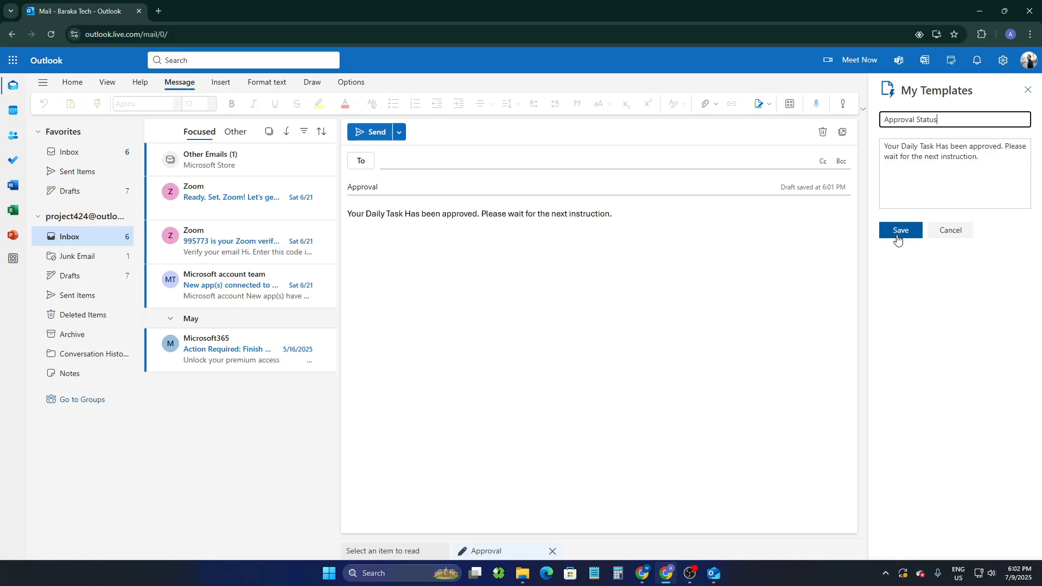
{"action": "left_click", "coordinate": [897, 235]}
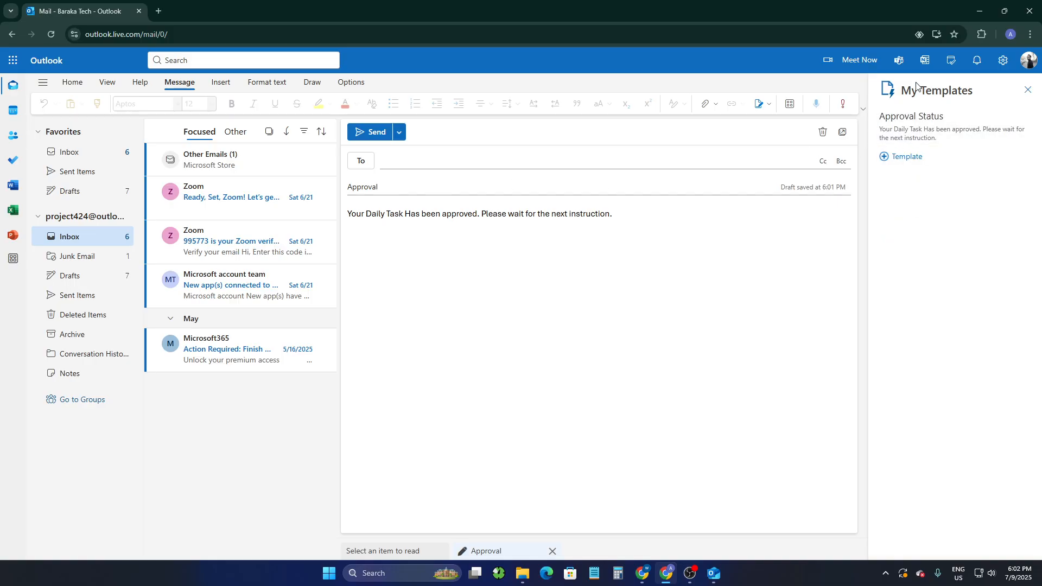
- Replace the message subject with the template title "Approval Status", copied from the My Templates pane
{"action": "left_click_drag", "start_coordinate": [951, 116], "coordinate": [869, 116]}
{"action": "key", "text": "ctrl+c"}
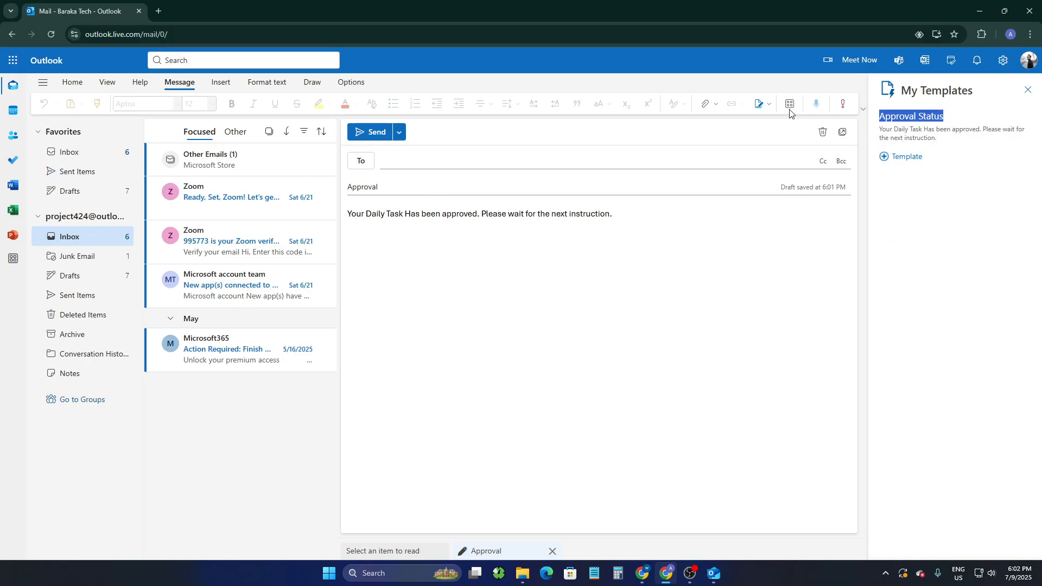
{"action": "left_click", "coordinate": [397, 188]}
{"action": "key", "text": "ctrl+a"}
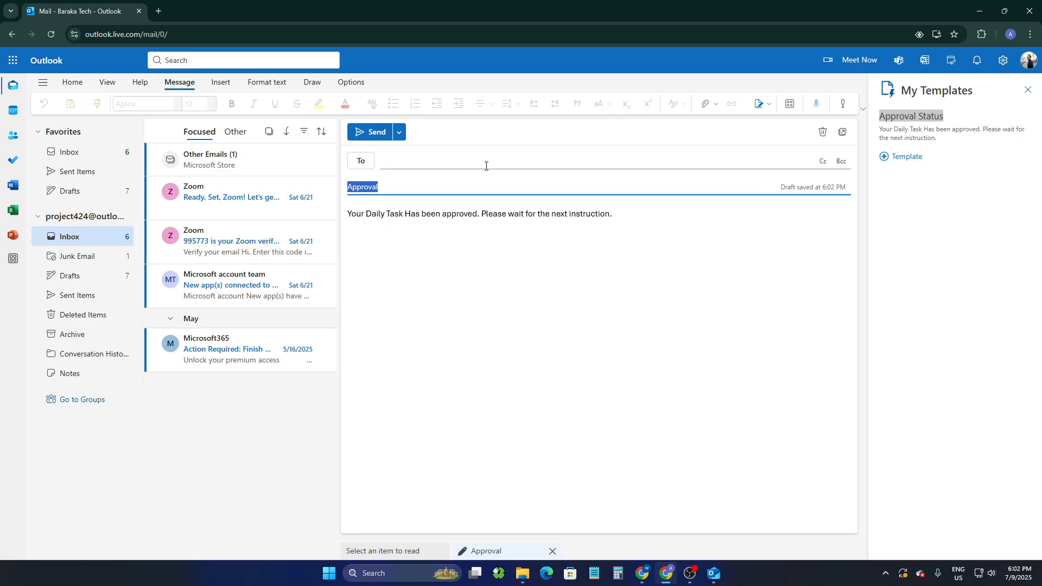
{"action": "key", "text": "ctrl+v"}
{"action": "left_click", "coordinate": [419, 160]}
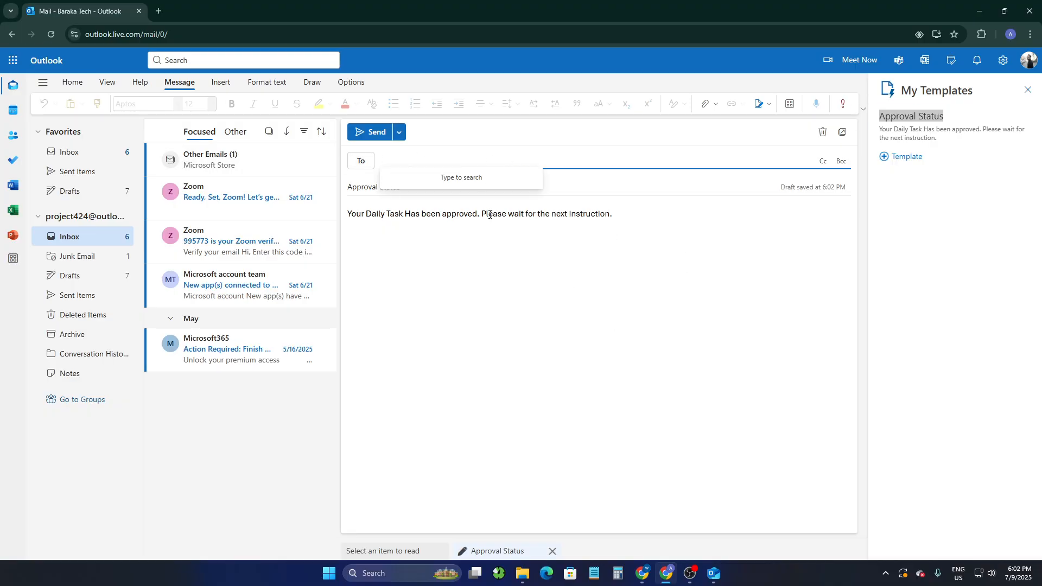
{"action": "double_click", "coordinate": [680, 341]}
{"action": "left_click", "coordinate": [456, 303]}
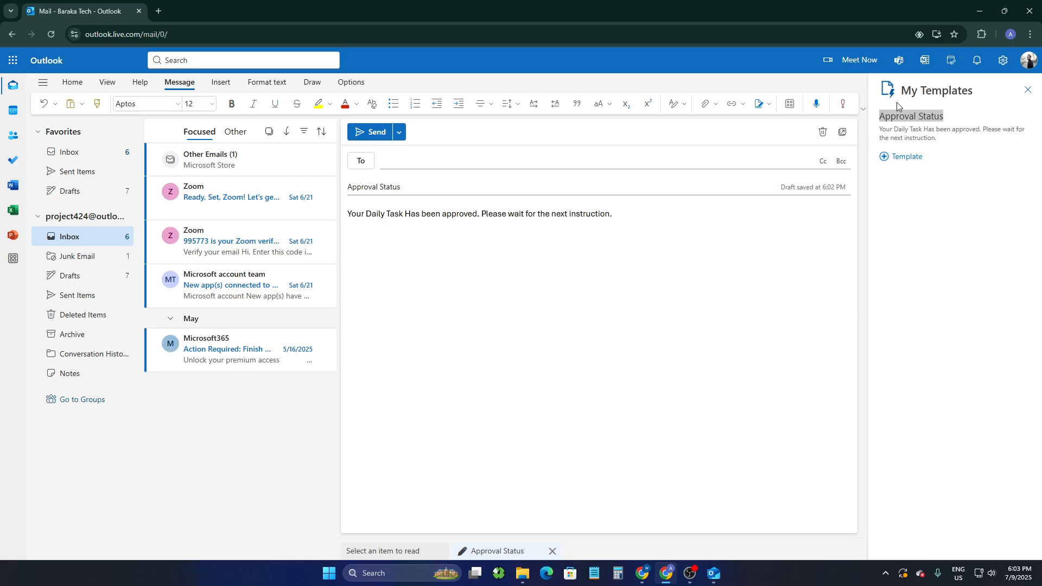
- Start a new blank template, and open ChatGPT in a new browser tab with its sidebar collapsed
{"action": "left_click", "coordinate": [907, 159]}
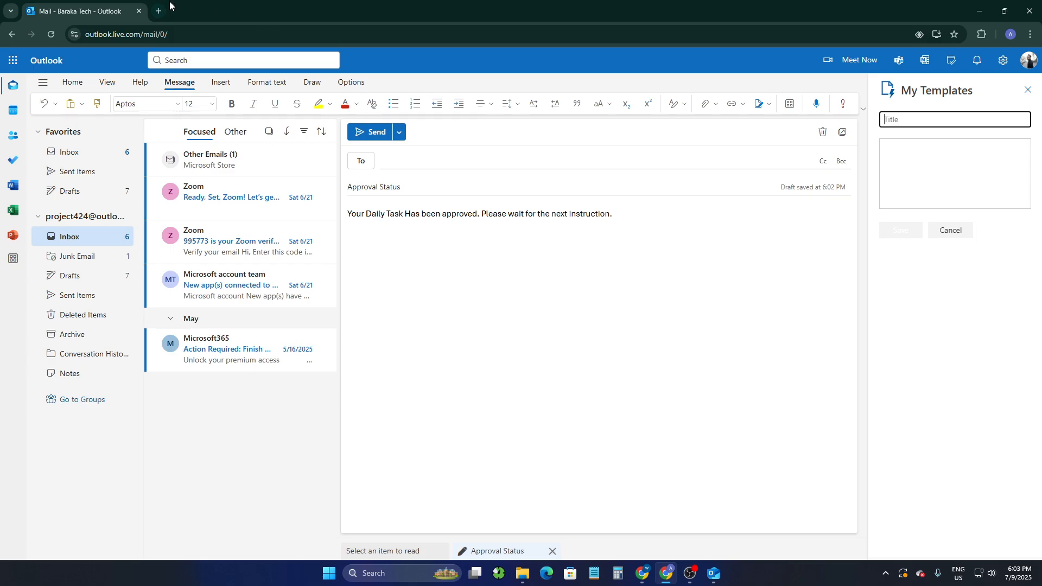
{"action": "left_click", "coordinate": [159, 11]}
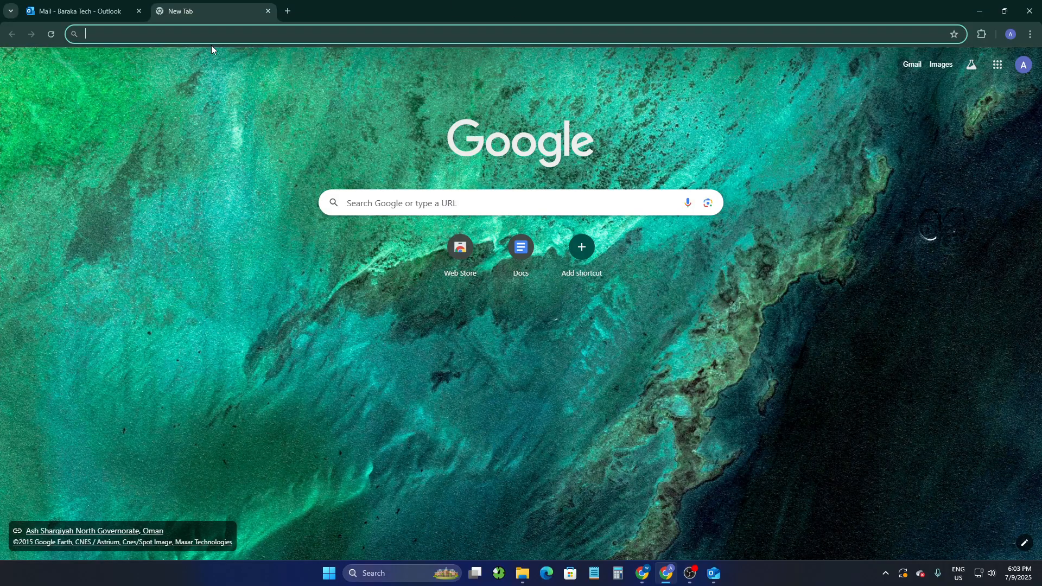
{"action": "left_click", "coordinate": [319, 35]}
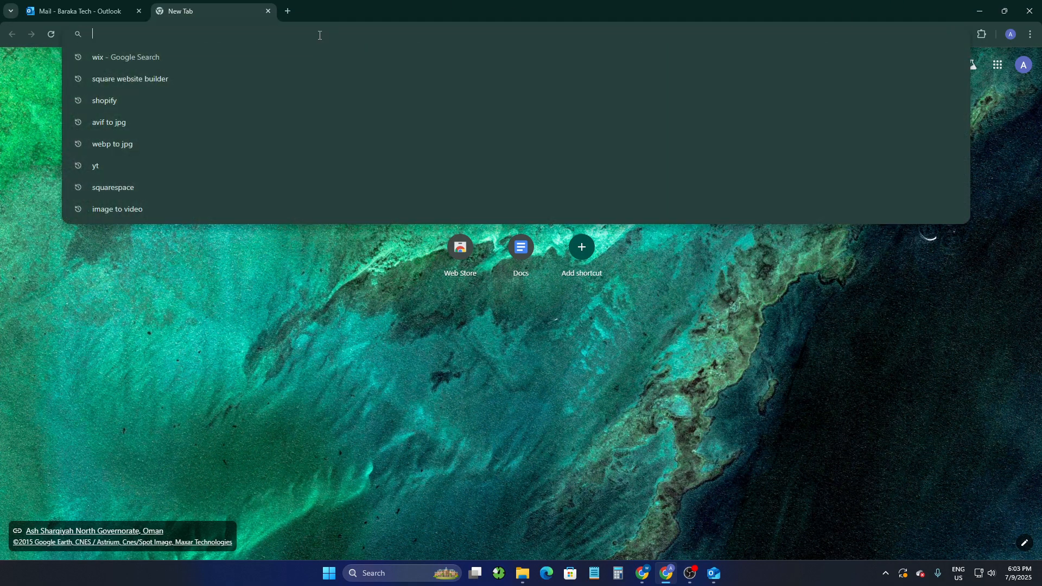
{"action": "type", "text": "chatgpt.com/?model=auto"}
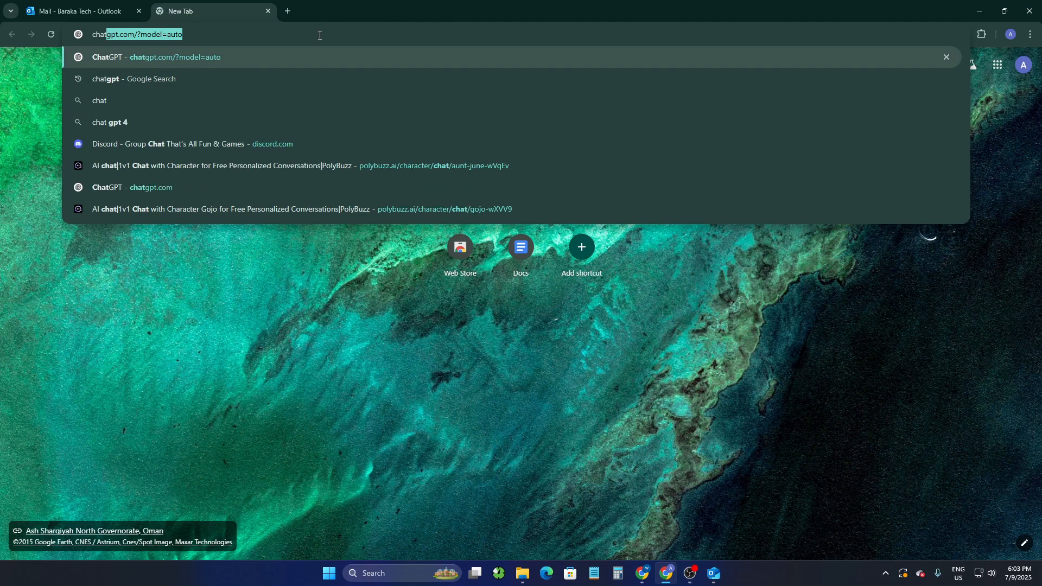
{"action": "key", "text": "Return"}
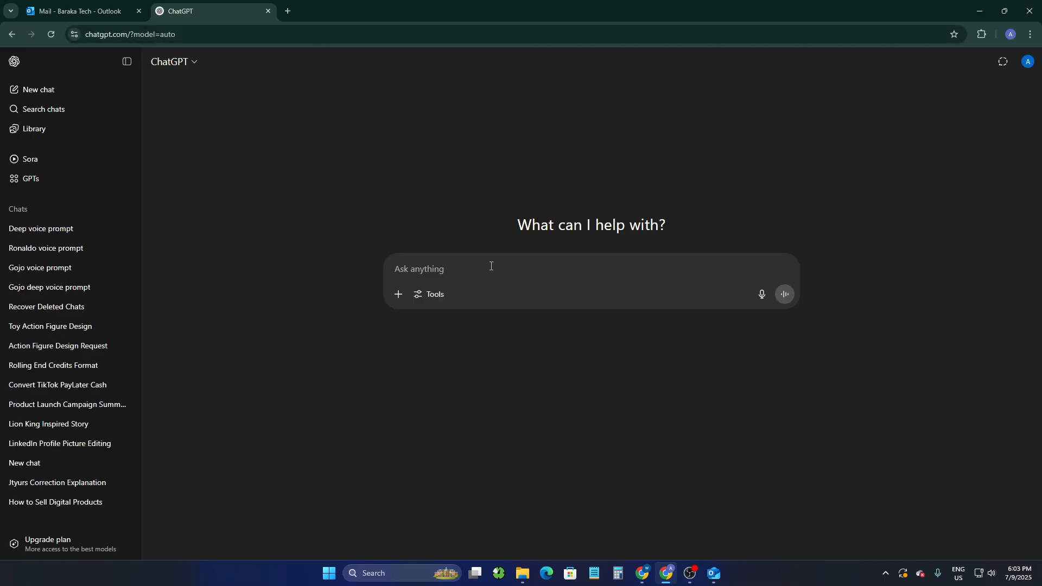
{"action": "left_click", "coordinate": [127, 62]}
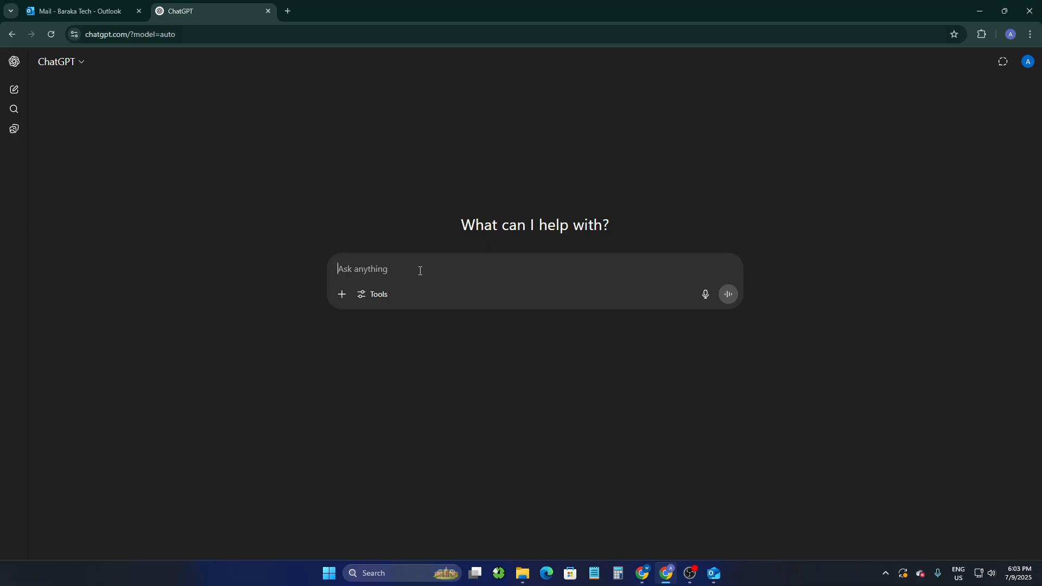
- Submit the prompt "Write me a Professional email template for Appointment." to ChatGPT
{"action": "type", "text": "Wri"}
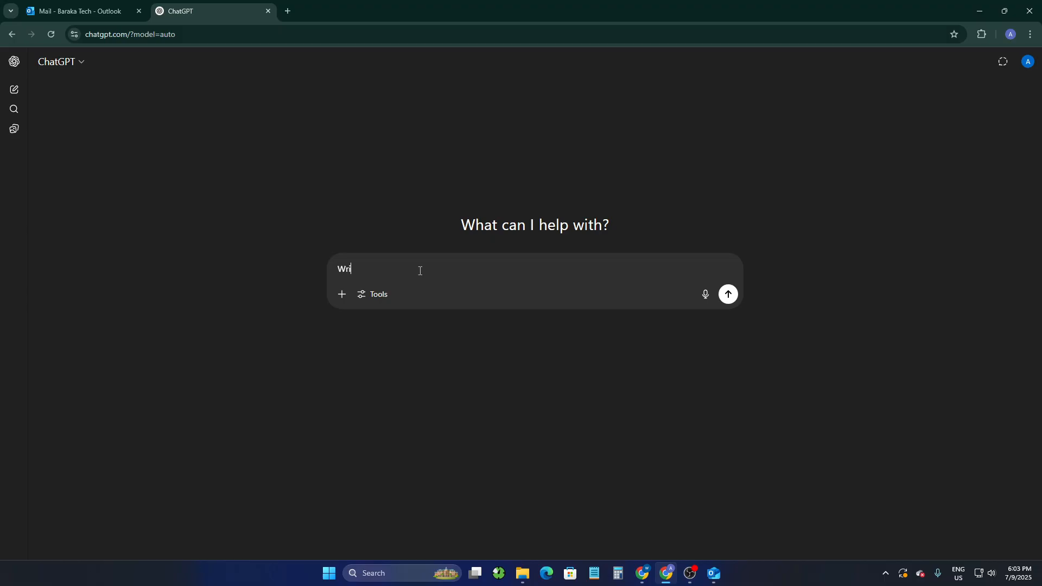
{"action": "left_click", "coordinate": [372, 298]}
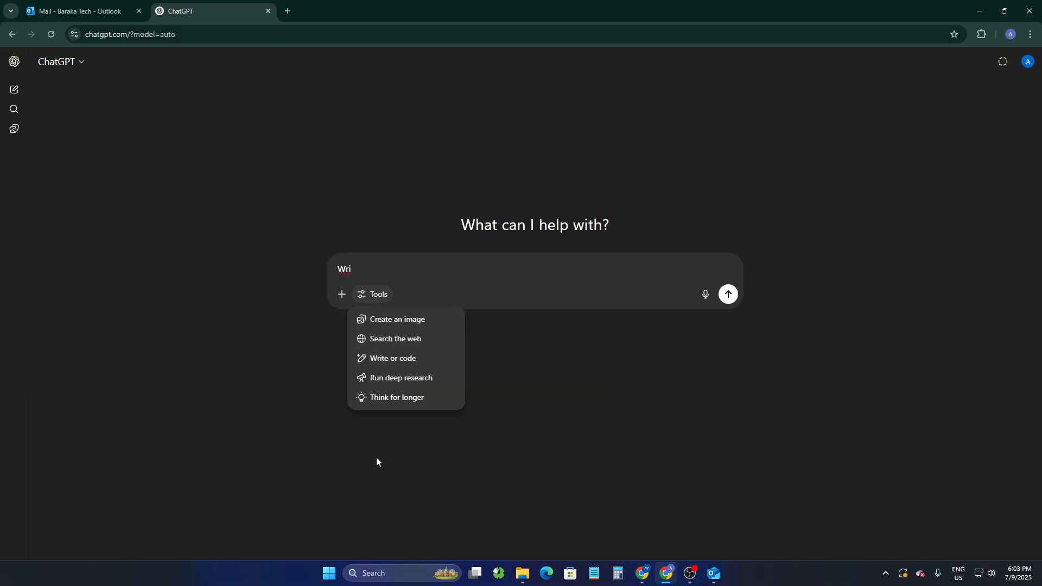
{"action": "left_click", "coordinate": [467, 309]}
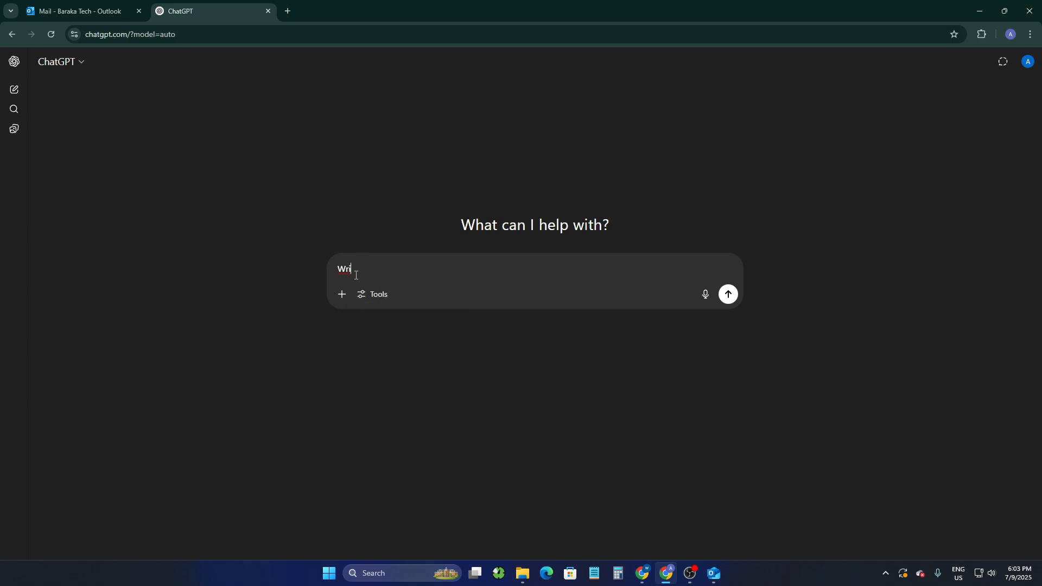
{"action": "type", "text": "Write "}
{"action": "type", "text": "me a emai"}
{"action": "type", "text": "l templ"}
{"action": "type", "text": "ate for "}
{"action": "type", "text": "Professiona"}
{"action": "type", "text": "l"}
{"action": "left_click", "coordinate": [506, 270]}
{"action": "type", "text": "Appo"}
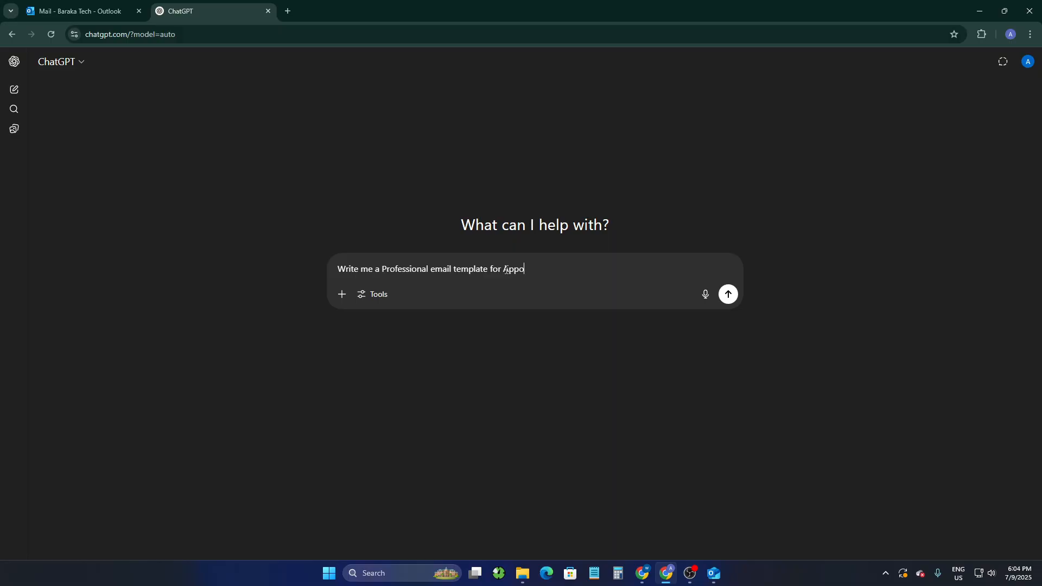
{"action": "type", "text": "intment."}
{"action": "left_click", "coordinate": [727, 295]}
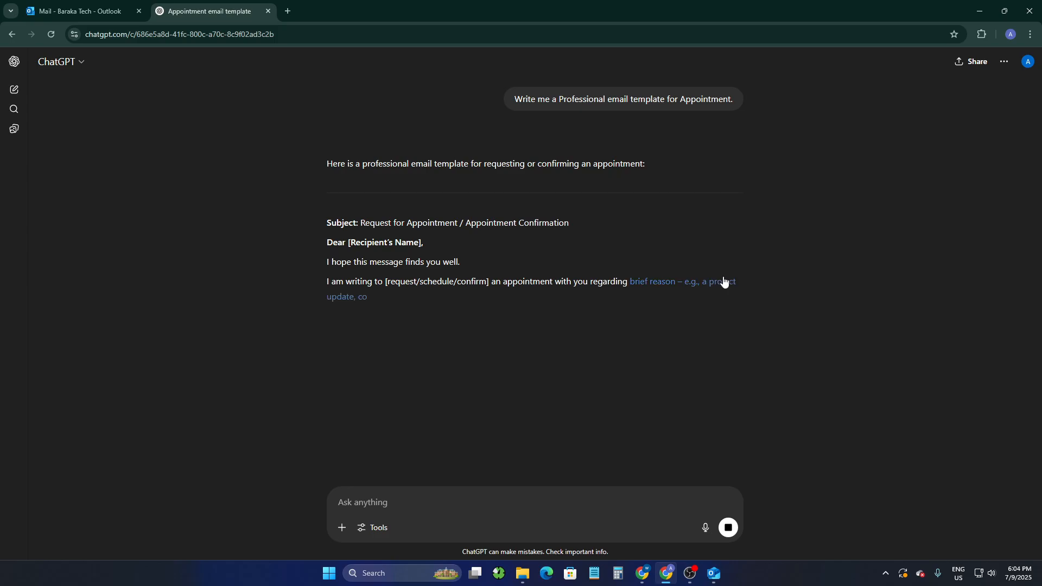
- Copy the generated appointment email from its subject line through the last line of the signature block
{"action": "scroll", "coordinate": [565, 215], "scroll_direction": "down", "scroll_amount": 2}
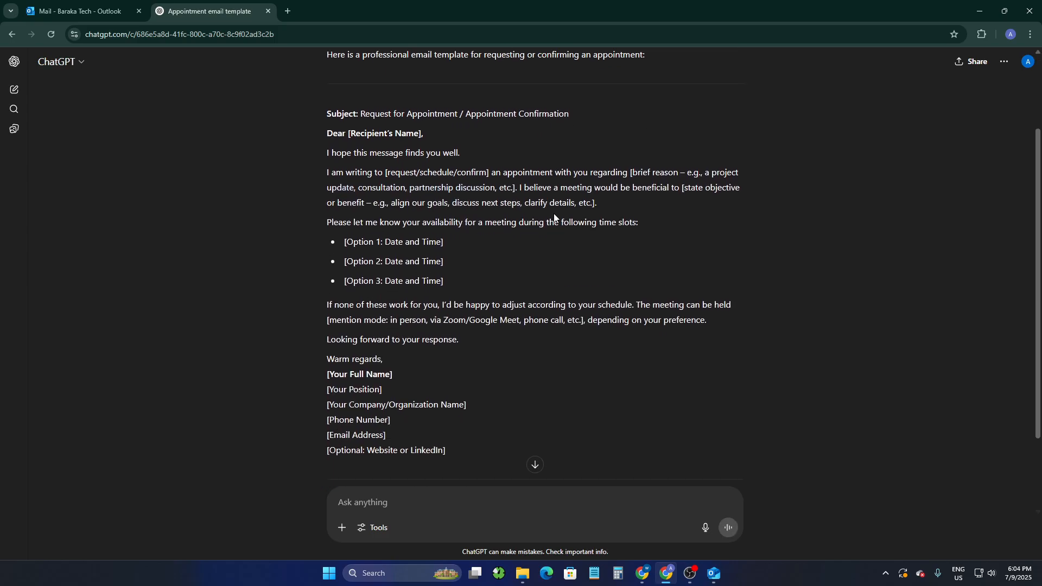
{"action": "scroll", "coordinate": [321, 151], "scroll_direction": "down", "scroll_amount": 2}
{"action": "scroll", "coordinate": [270, 144], "scroll_direction": "up", "scroll_amount": 5}
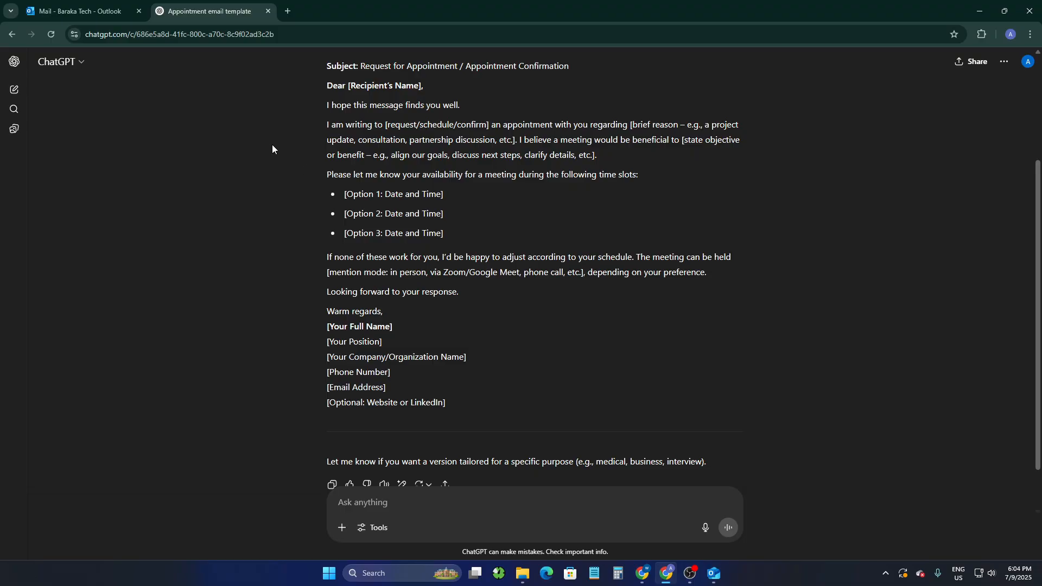
{"action": "scroll", "coordinate": [348, 242], "scroll_direction": "down", "scroll_amount": 1}
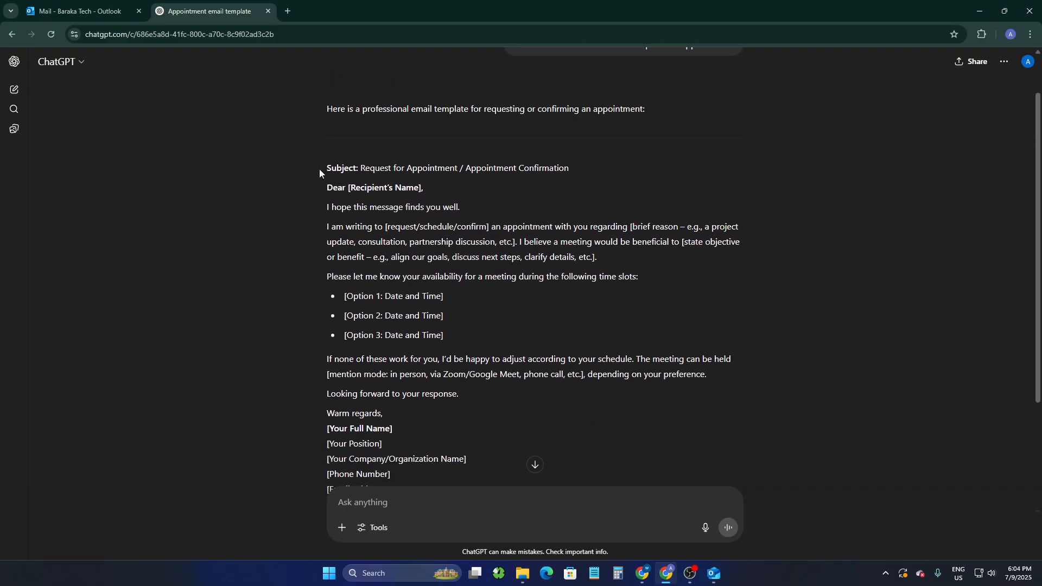
{"action": "left_click_drag", "start_coordinate": [323, 173], "coordinate": [542, 327]}
{"action": "scroll", "coordinate": [552, 354], "scroll_direction": "up", "scroll_amount": 3}
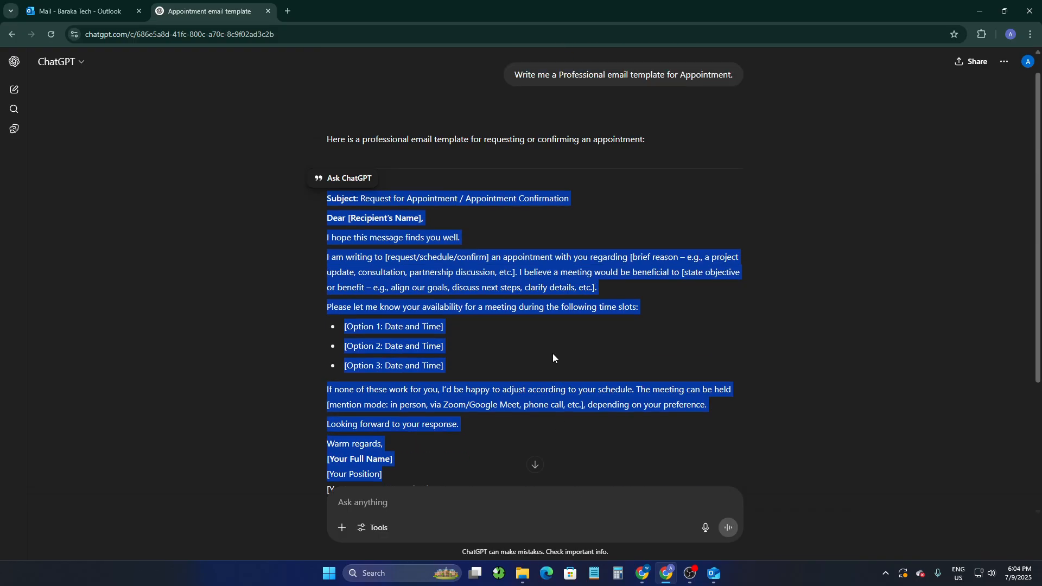
{"action": "left_click", "coordinate": [493, 239]}
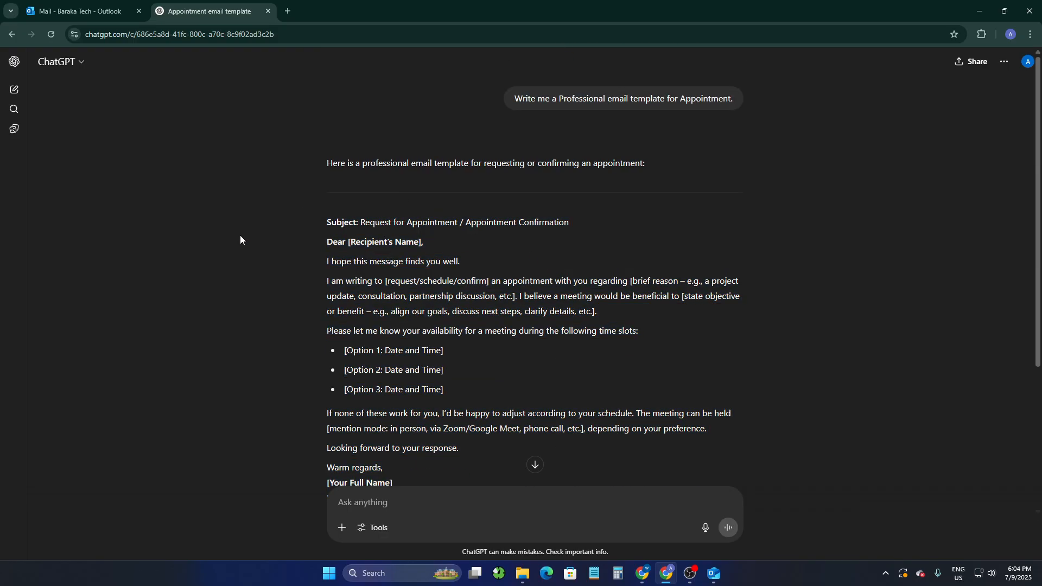
{"action": "left_click_drag", "start_coordinate": [316, 222], "coordinate": [673, 346]}
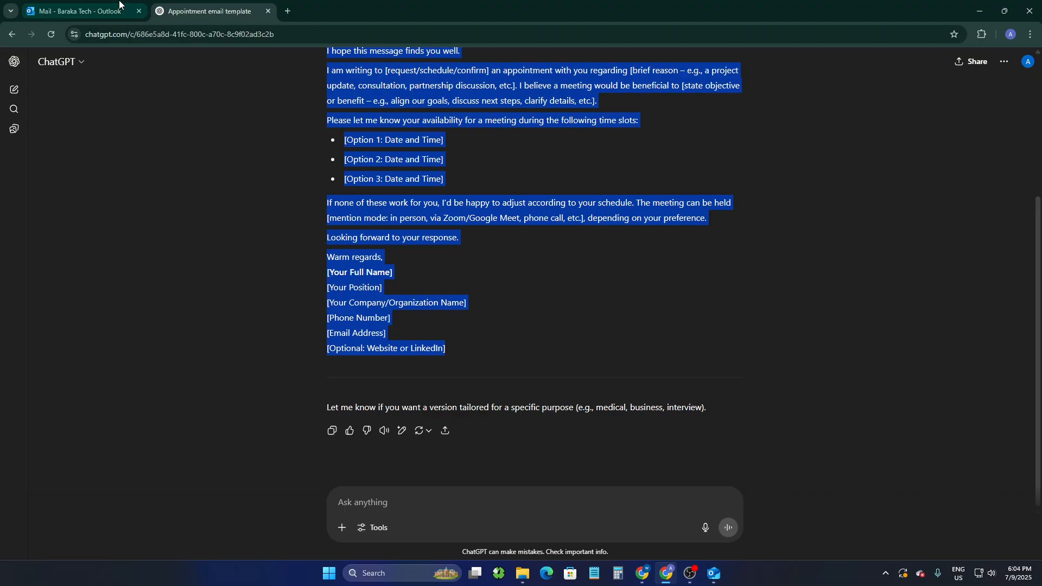
- Switch back to Outlook, paste the copied email into the new template's body and delete the "Subject:" label
{"action": "left_click", "coordinate": [81, 11]}
{"action": "left_click", "coordinate": [923, 156]}
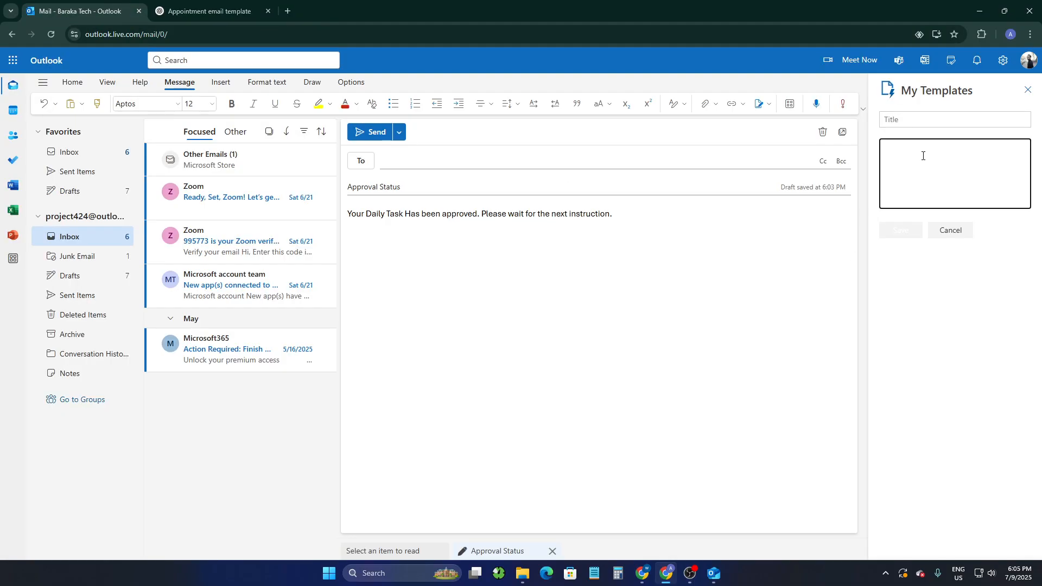
{"action": "key", "text": "ctrl+v"}
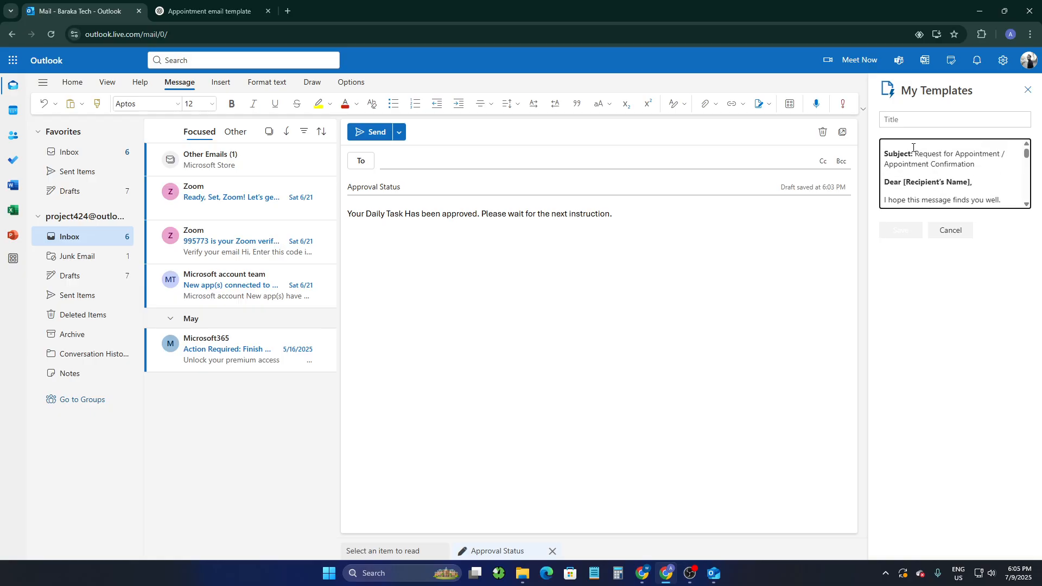
{"action": "left_click_drag", "start_coordinate": [915, 153], "coordinate": [979, 167]}
{"action": "key", "text": "BackSpace"}
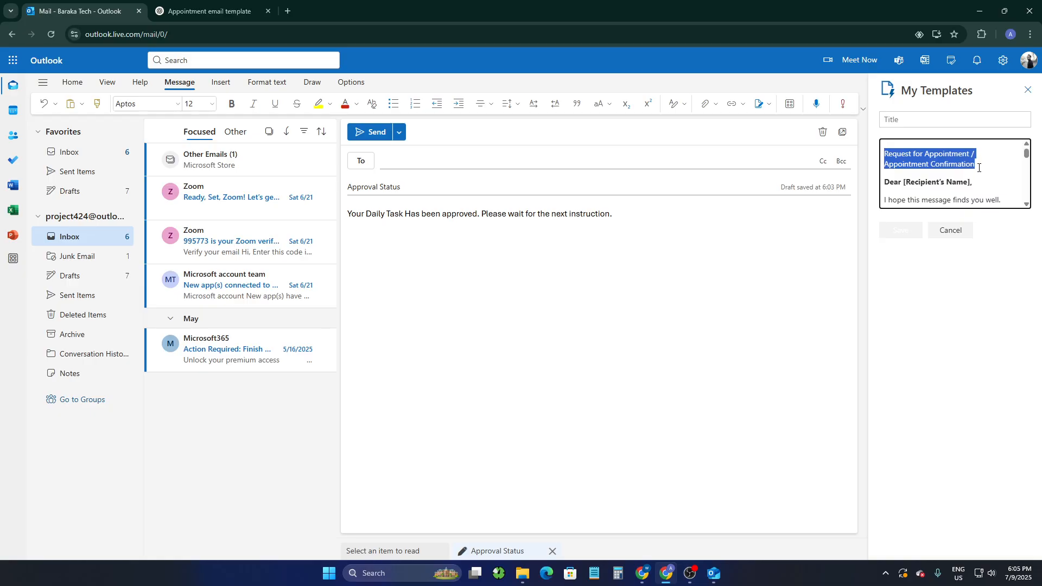
- Try to move the line "Request for Appointment / Appointment Confirmation" from the template body into the template title
{"action": "key", "text": "BackSpace"}
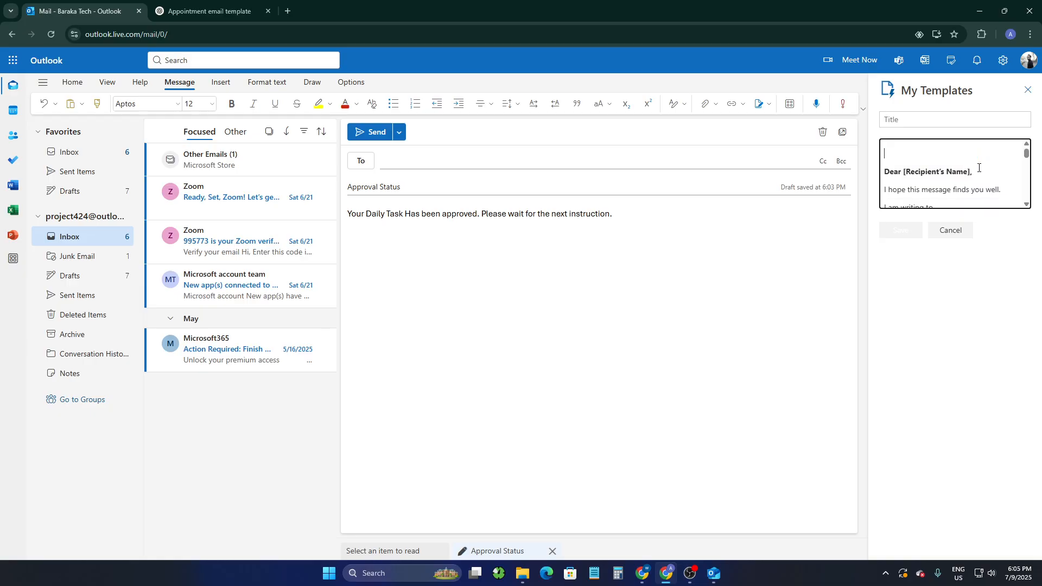
{"action": "left_click", "coordinate": [885, 171]}
{"action": "key", "text": "BackSpace"}
{"action": "left_click", "coordinate": [928, 122]}
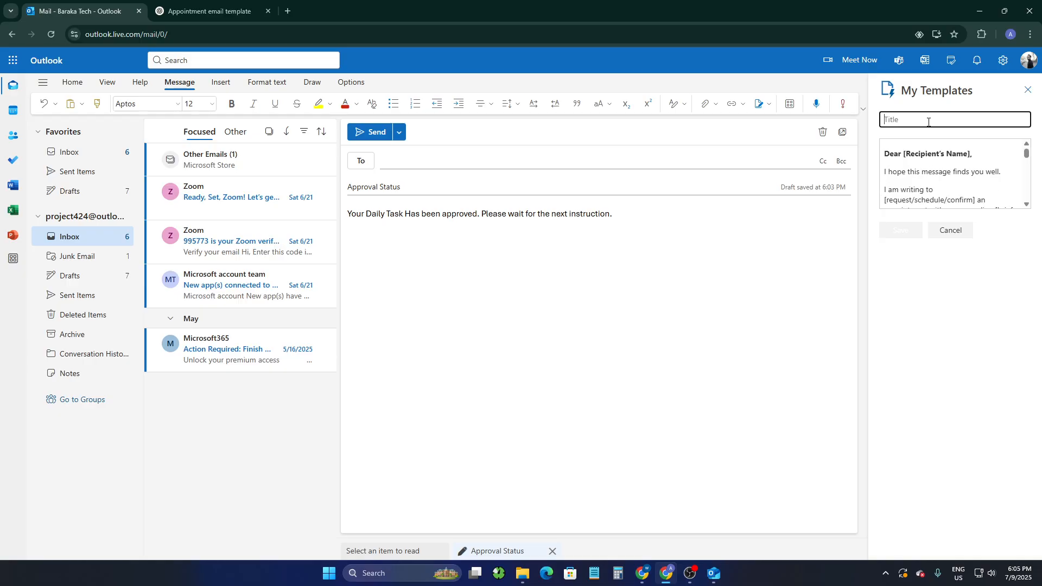
{"action": "type", "text": "Request for Appointment / Appoin"}
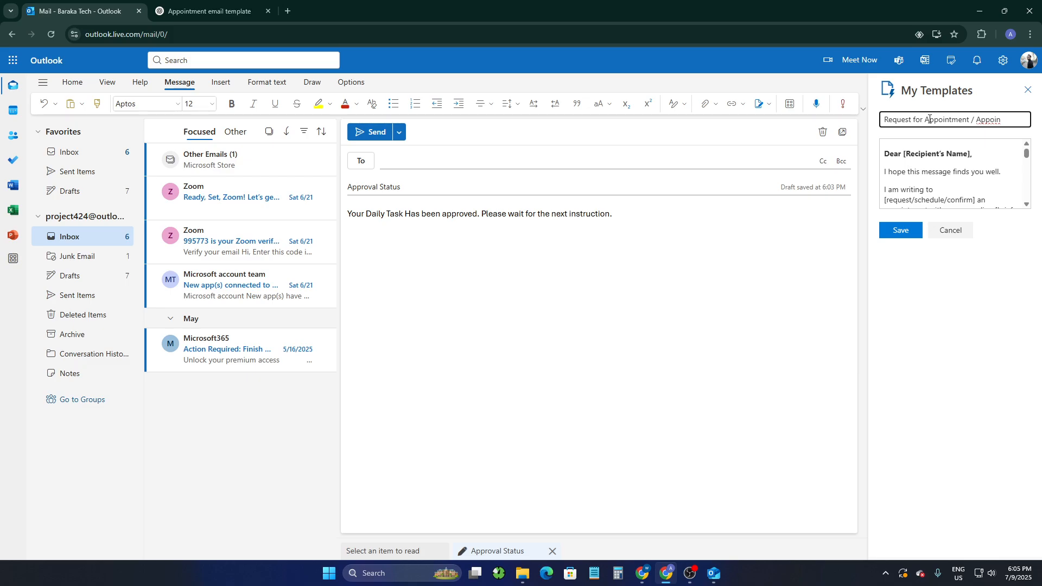
- Clear the template title and put "Request for Appointment / Appointment Confirmation" back above the greeting in the template body
{"action": "key", "text": "ctrl+a"}
{"action": "key", "text": "BackSpace"}
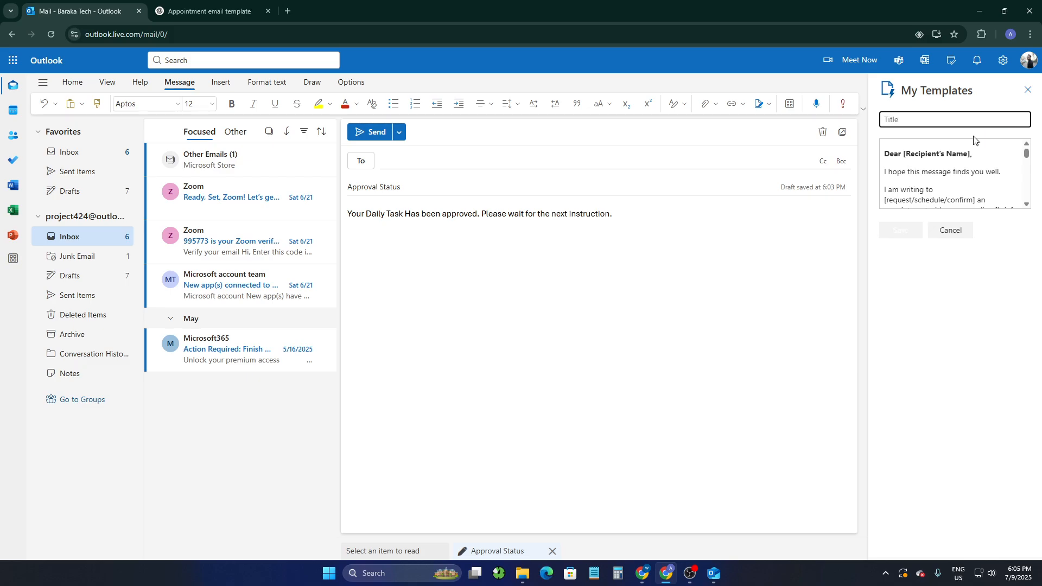
{"action": "left_click", "coordinate": [929, 150]}
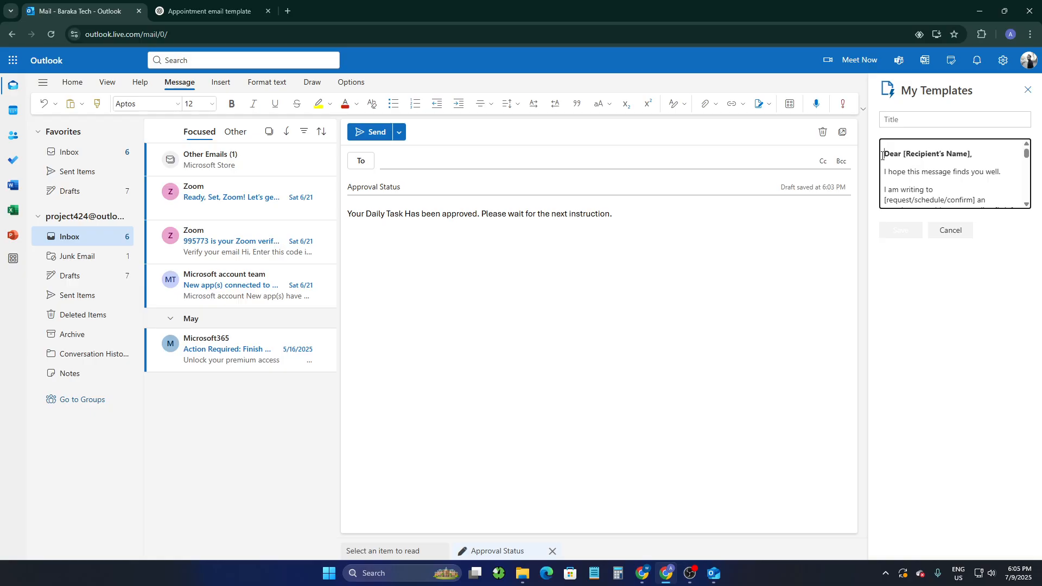
{"action": "key", "text": "Return"}
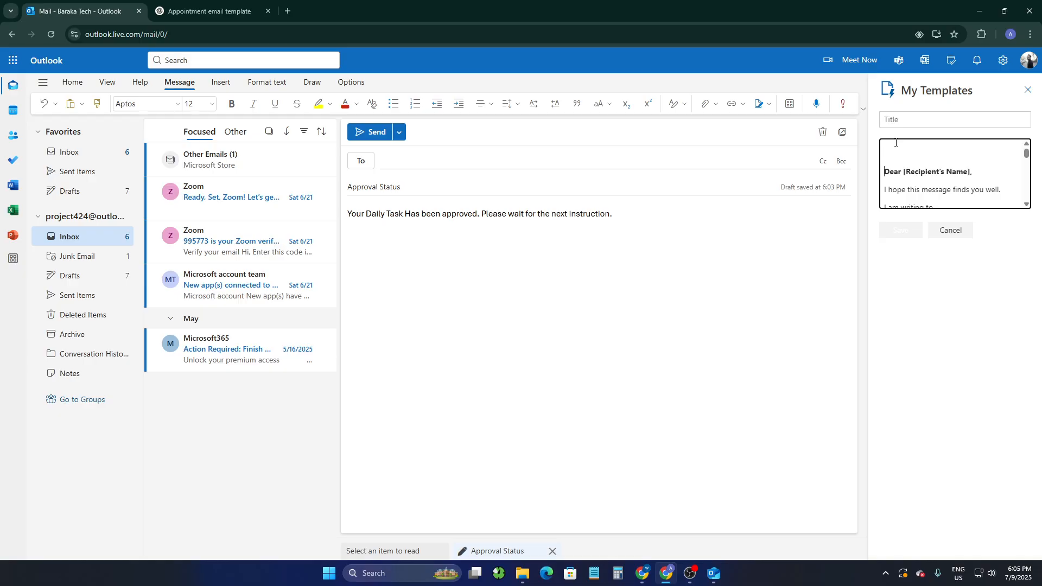
{"action": "type", "text": "Request for Appointment / Appointment Confirmation"}
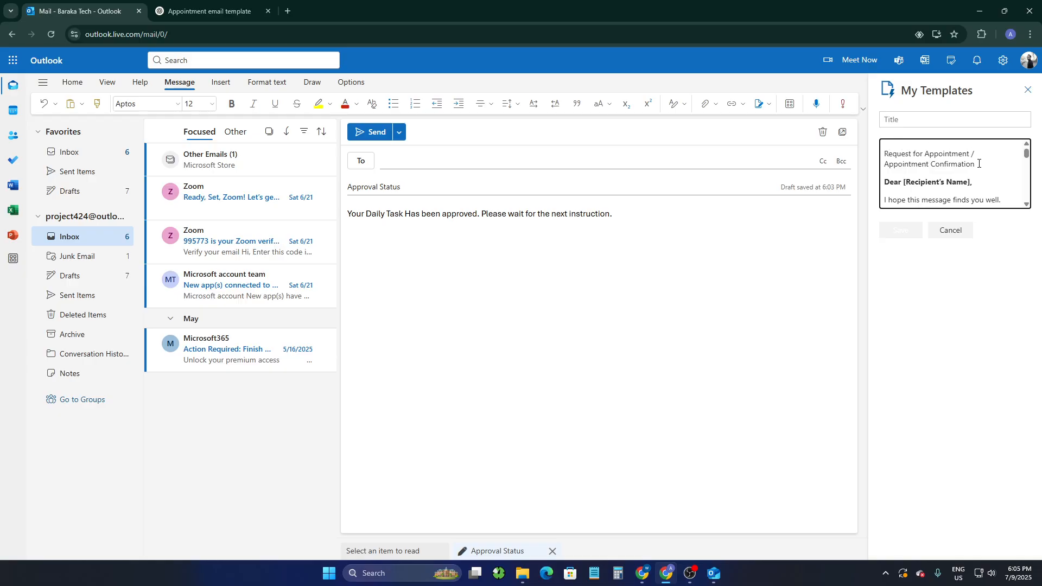
- Remove "Request for Appointment /" from the template body and move "Appointment Confirmation" from the body into the template title
{"action": "left_click_drag", "start_coordinate": [975, 154], "coordinate": [924, 154]}
{"action": "key", "text": "BackSpace"}
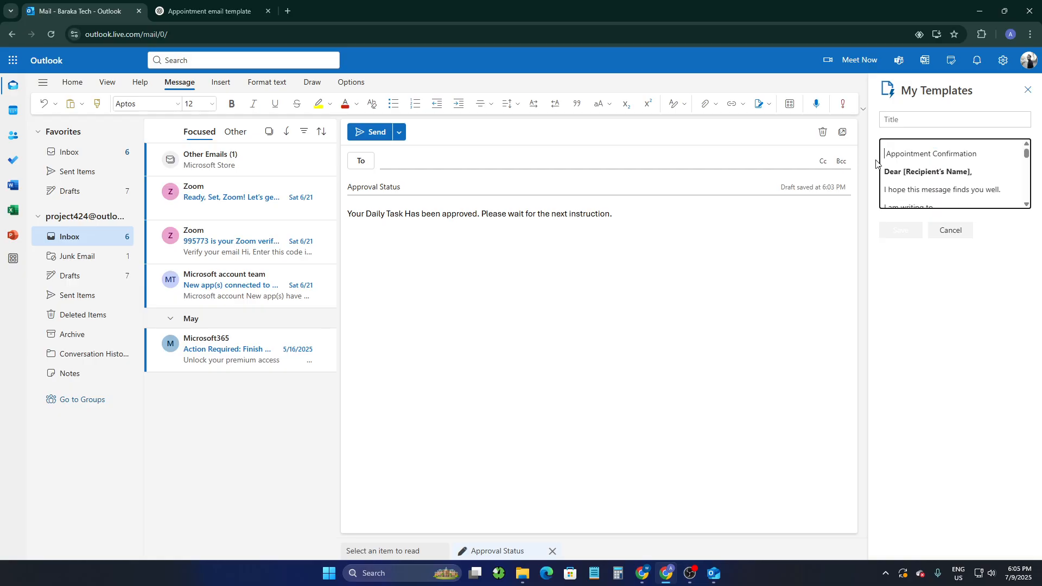
{"action": "left_click_drag", "start_coordinate": [978, 156], "coordinate": [887, 158]}
{"action": "key", "text": "ctrl+c"}
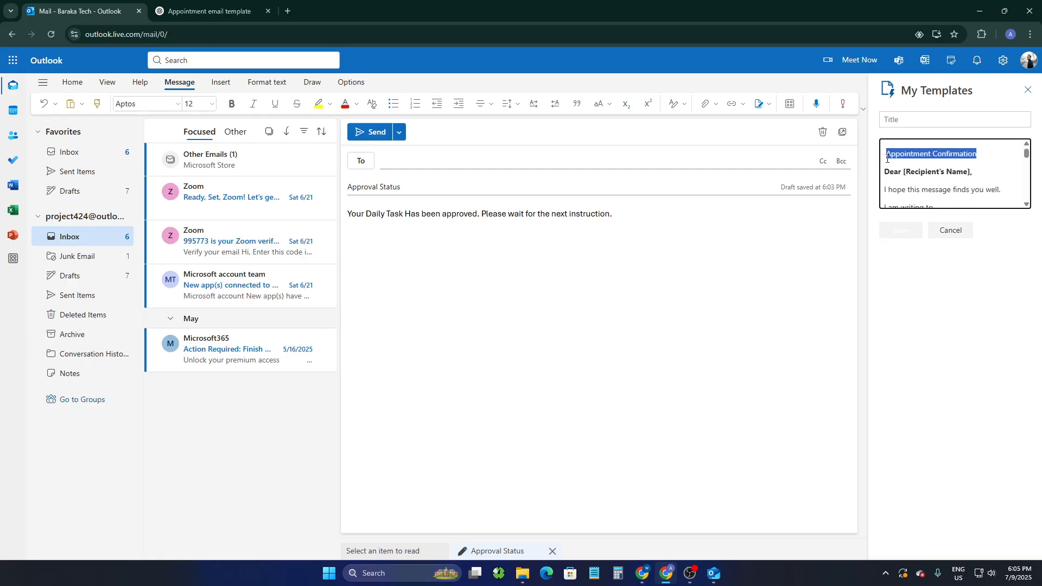
{"action": "key", "text": "BackSpace"}
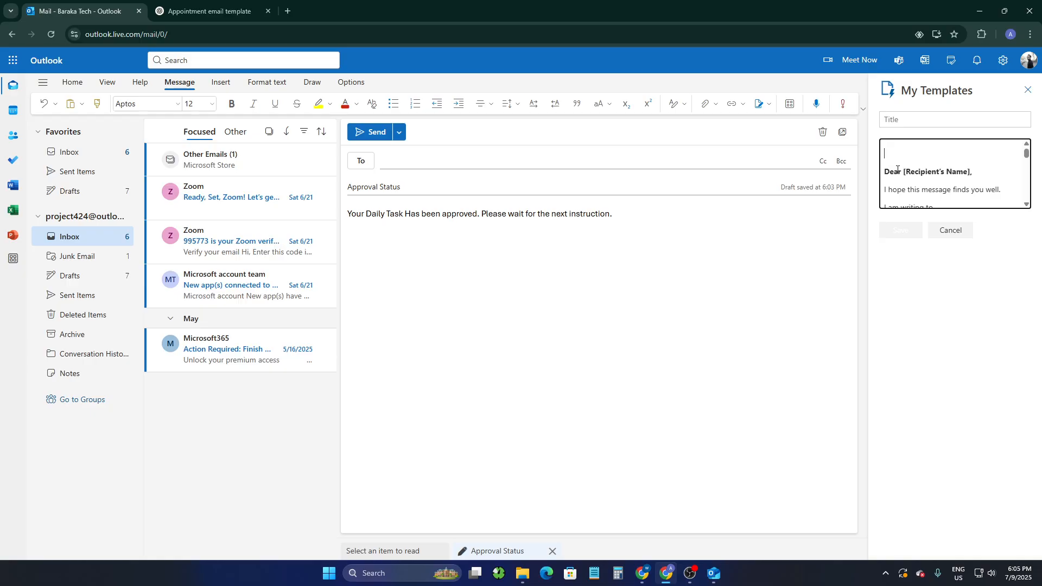
{"action": "key", "text": "Delete"}
{"action": "left_click", "coordinate": [932, 117]}
{"action": "key", "text": "ctrl+v"}
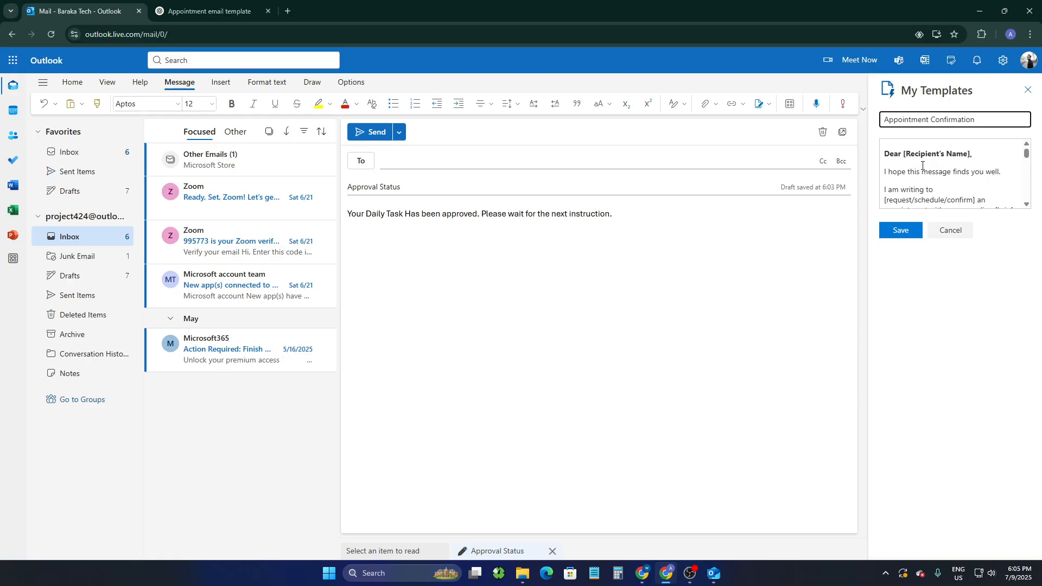
- Check the full body of the Appointment Confirmation template and save the template
{"action": "scroll", "coordinate": [922, 166], "scroll_direction": "down", "scroll_amount": 10}
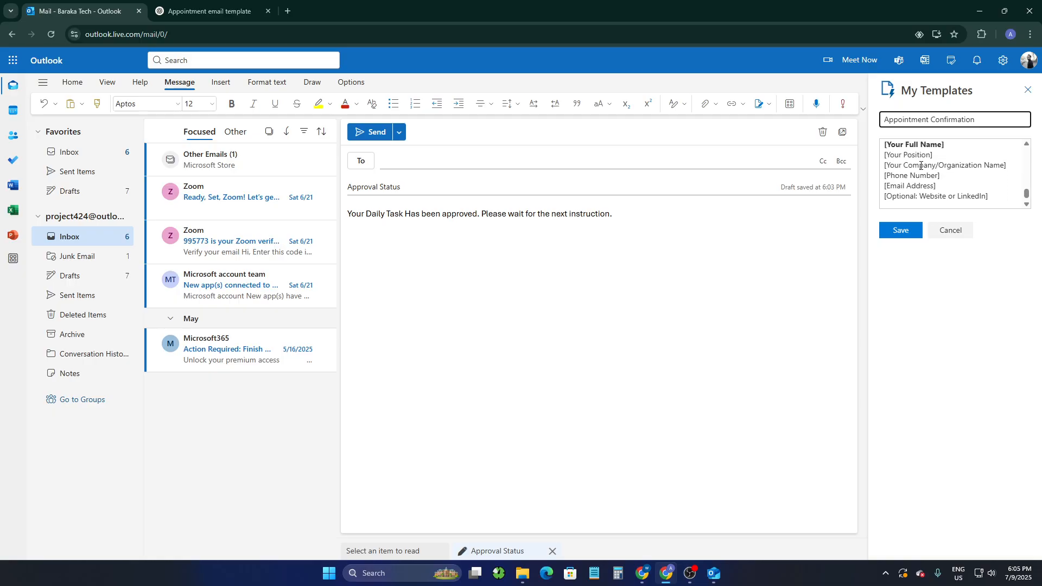
{"action": "scroll", "coordinate": [918, 174], "scroll_direction": "up", "scroll_amount": 10}
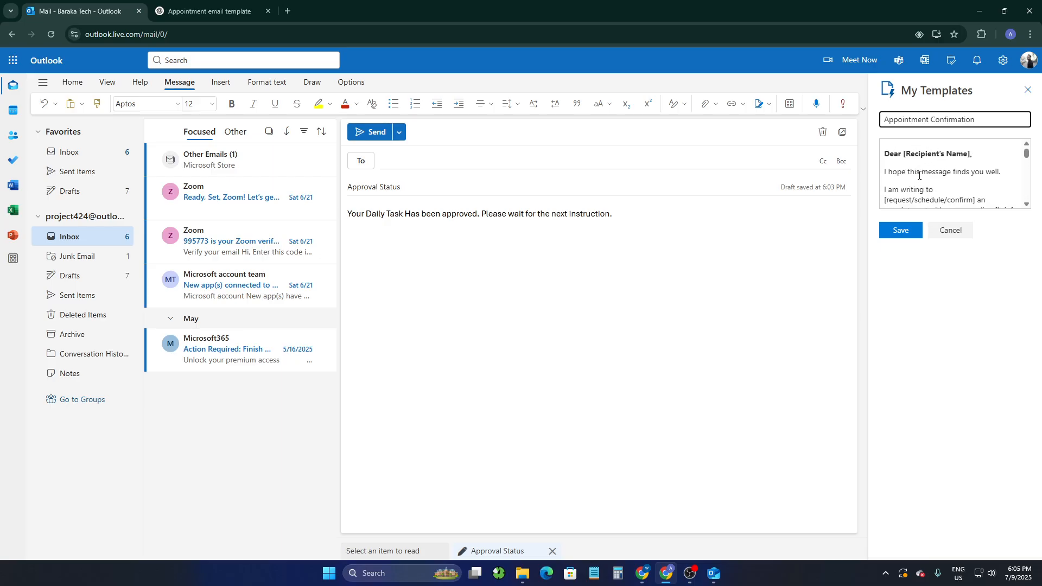
{"action": "left_click", "coordinate": [901, 233]}
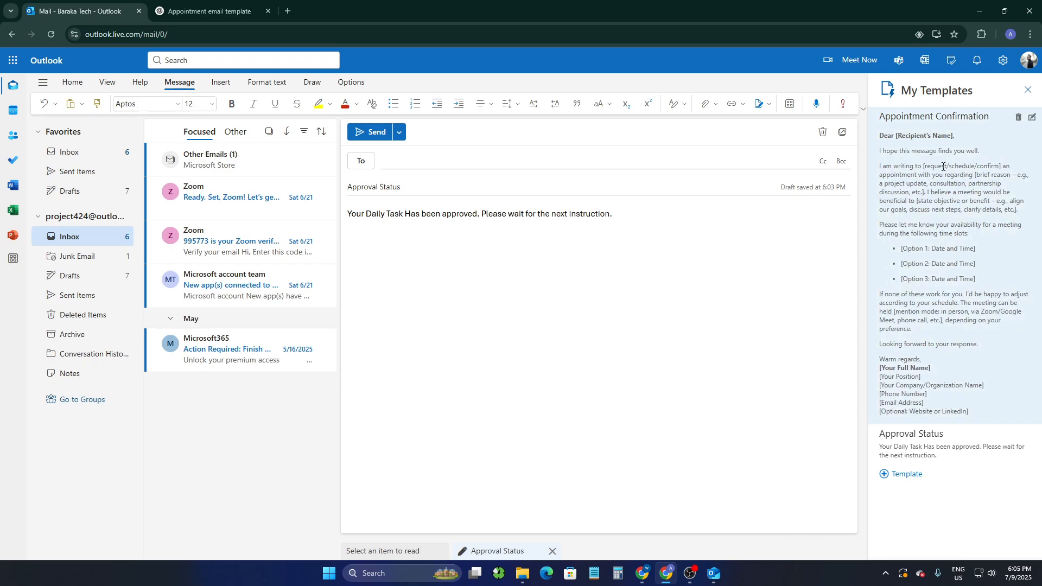
- Delete the approval text from the draft's message body and insert the Appointment Confirmation template in its place
{"action": "left_click_drag", "start_coordinate": [619, 242], "coordinate": [326, 286]}
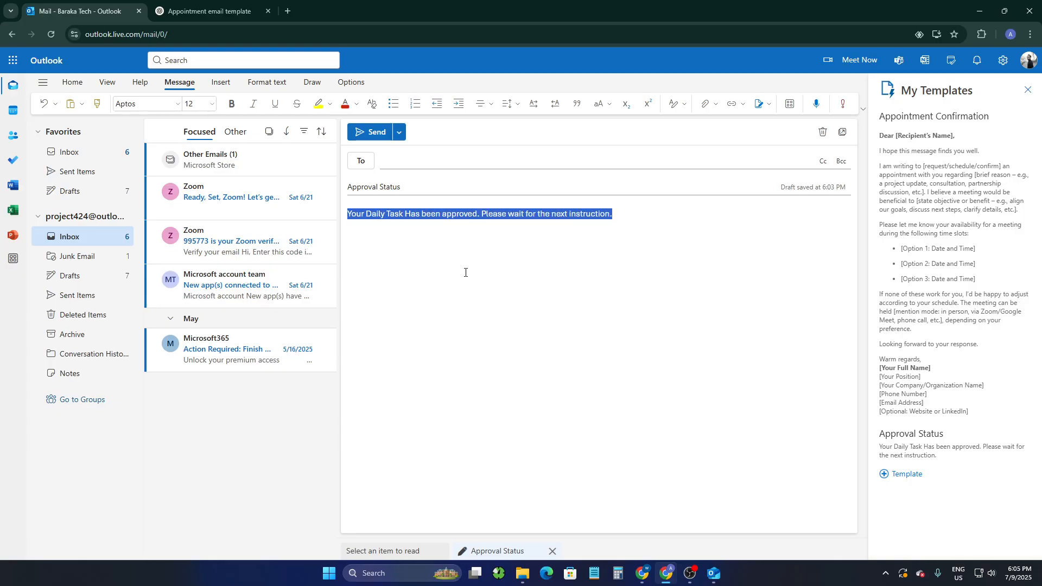
{"action": "key", "text": "BackSpace"}
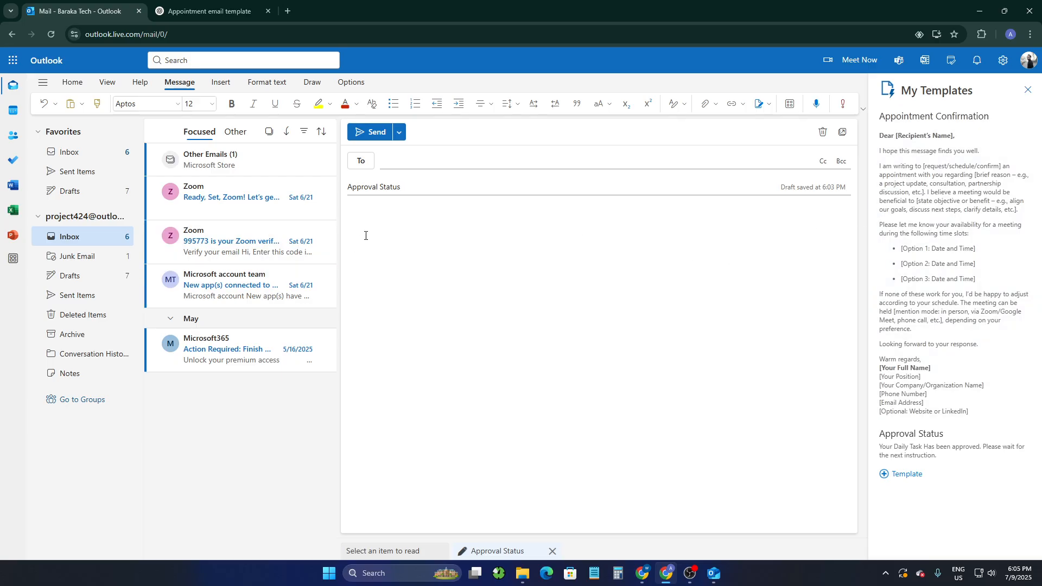
{"action": "left_click", "coordinate": [947, 217]}
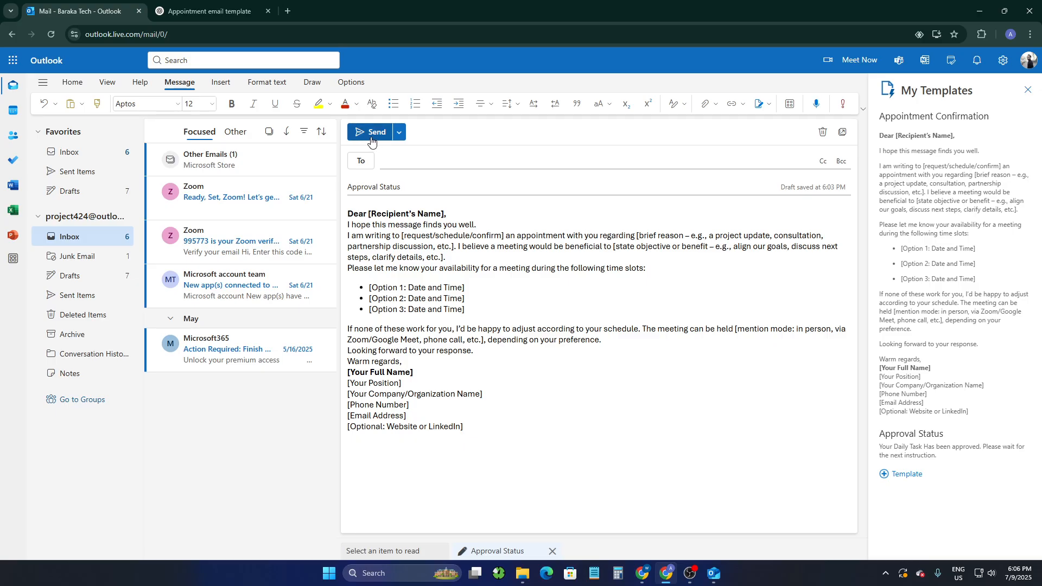
{"action": "left_click", "coordinate": [397, 156]}
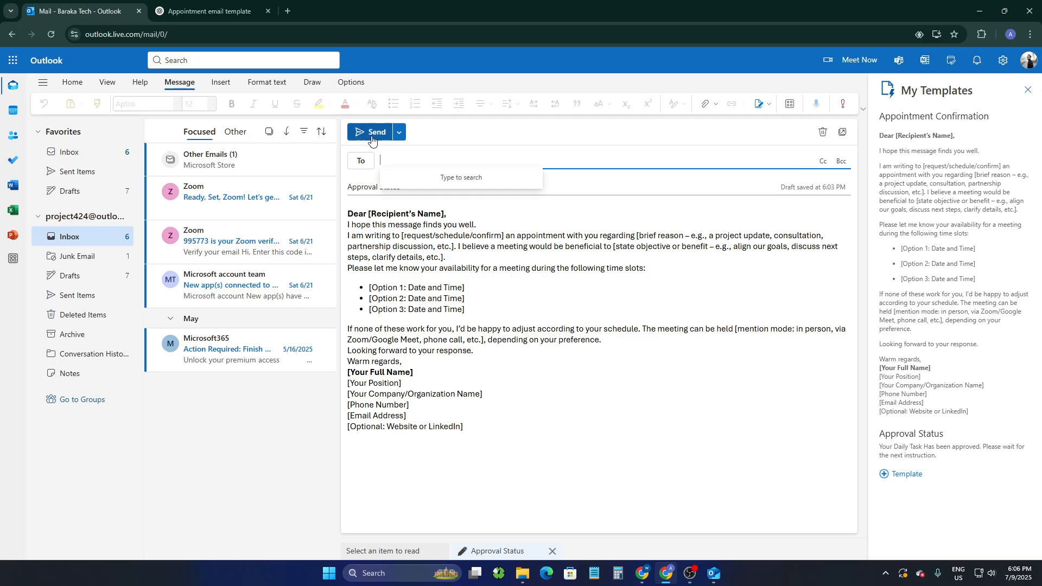
{"action": "left_click", "coordinate": [326, 471]}
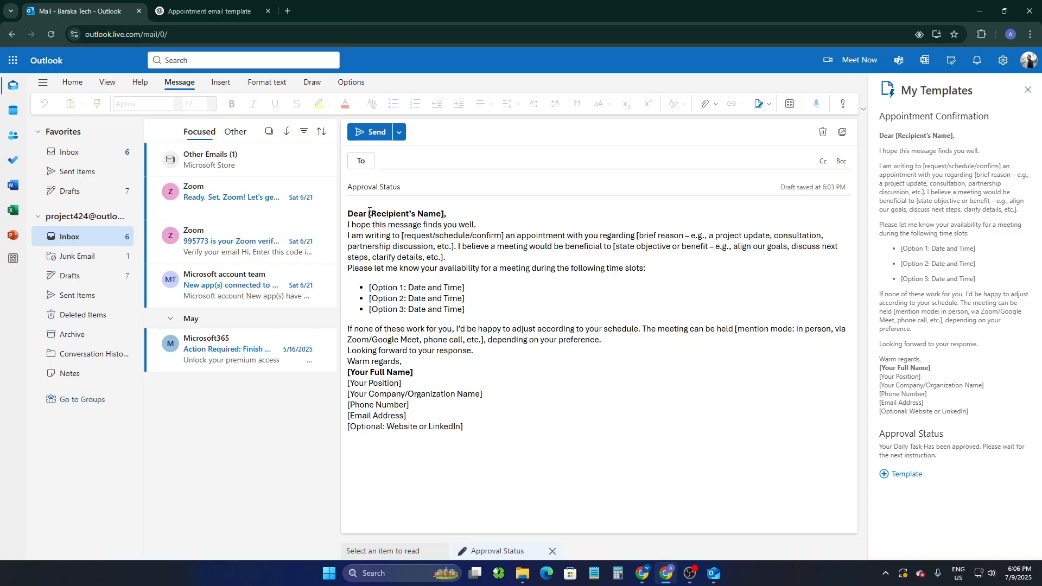
- Replace the "[Recipient's Name]" placeholder in the message greeting with the recipient's first name
{"action": "mouse_move", "coordinate": [370, 212]}
{"action": "left_mouse_down"}
{"action": "mouse_move", "coordinate": [443, 214]}
{"action": "mouse_move", "coordinate": [368, 214]}
{"action": "left_mouse_up"}
{"action": "left_click", "coordinate": [443, 214]}
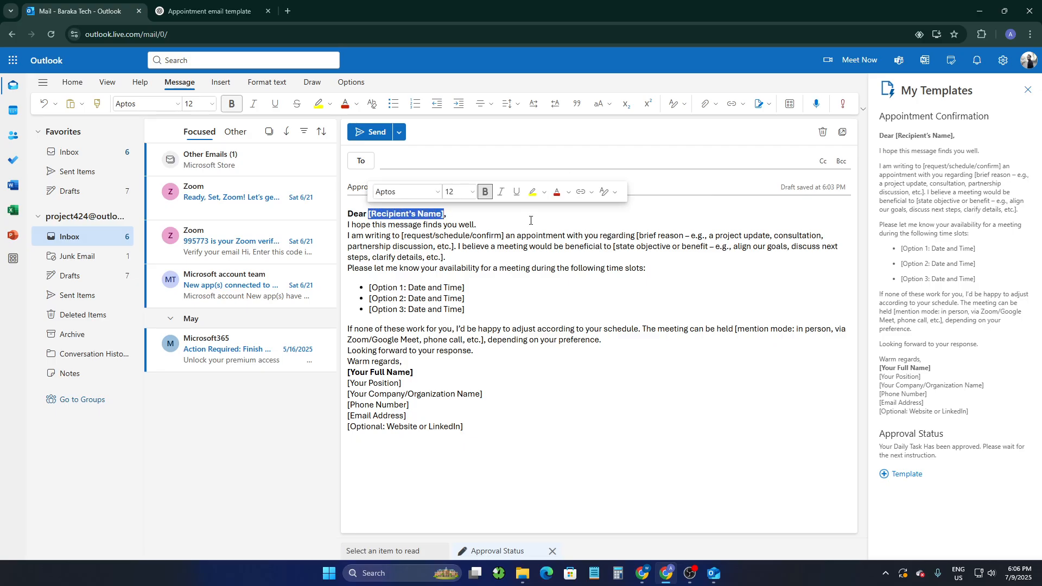
{"action": "type", "text": "John,"}
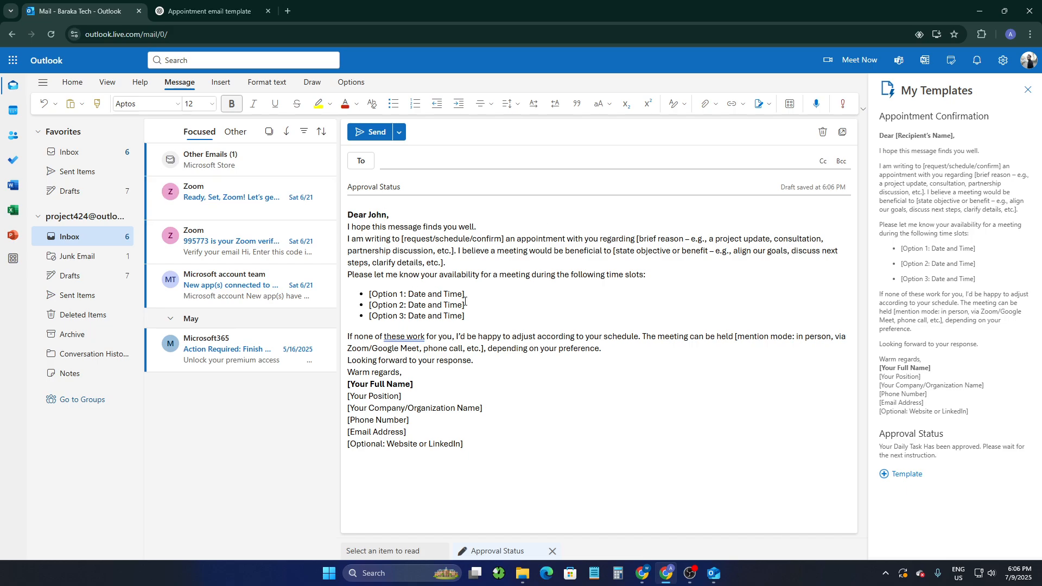
- Replace the "[Option 1: Date and Time]" placeholder with "10th July. 12.00AM"
{"action": "left_click_drag", "start_coordinate": [465, 296], "coordinate": [374, 289]}
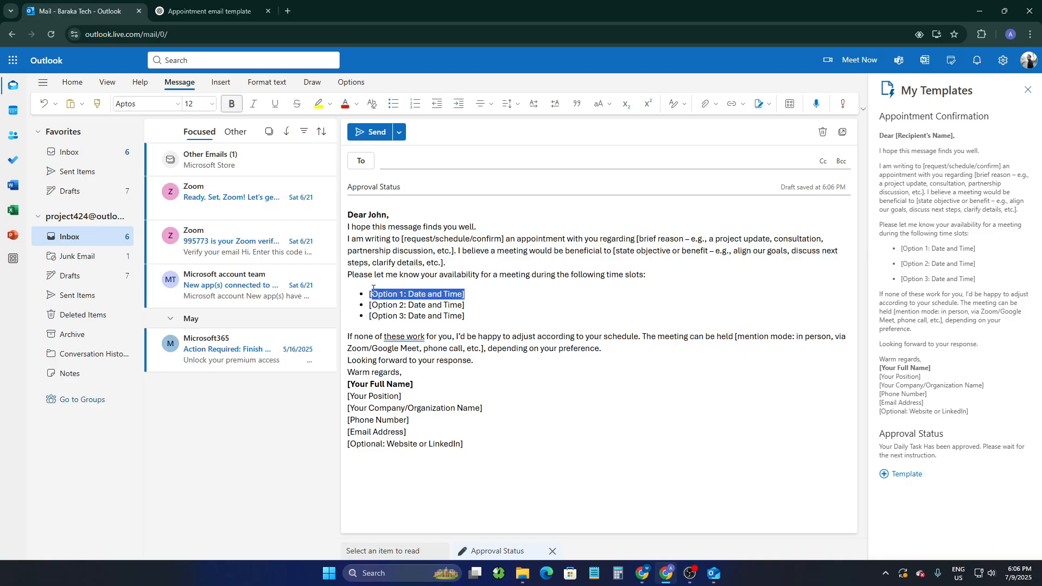
{"action": "left_click", "coordinate": [465, 294]}
{"action": "left_click_drag", "start_coordinate": [465, 294], "coordinate": [369, 292]}
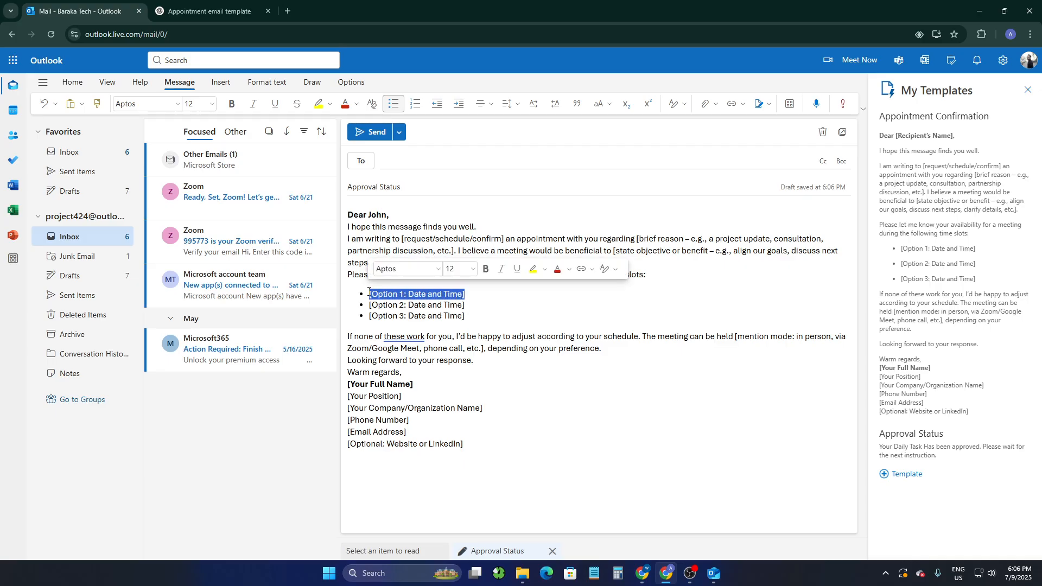
{"action": "type", "text": "10"}
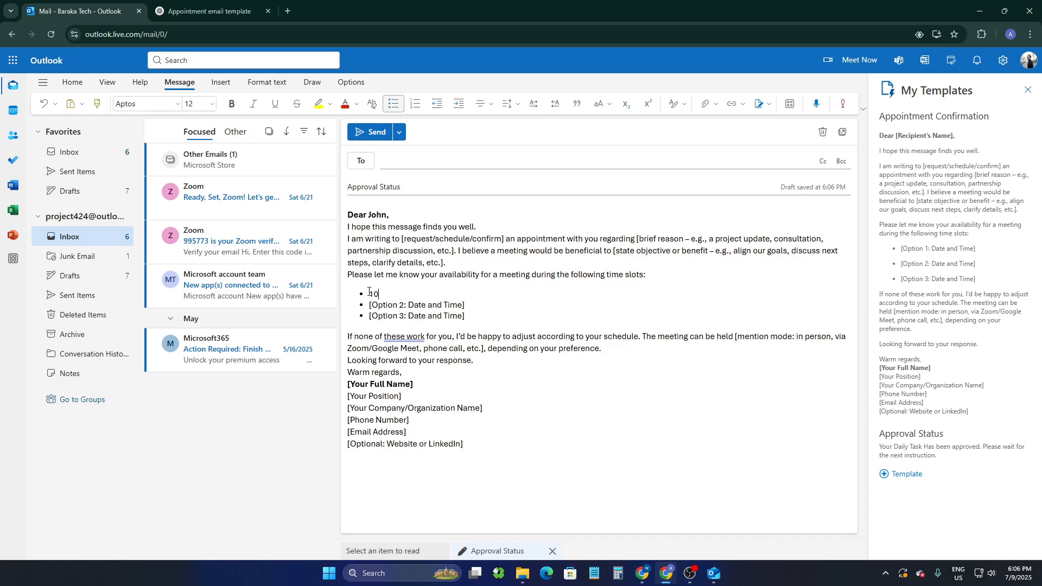
{"action": "type", "text": "yj"}
{"action": "key", "text": "BackSpace"}
{"action": "key", "text": "BackSpace"}
{"action": "type", "text": "th"}
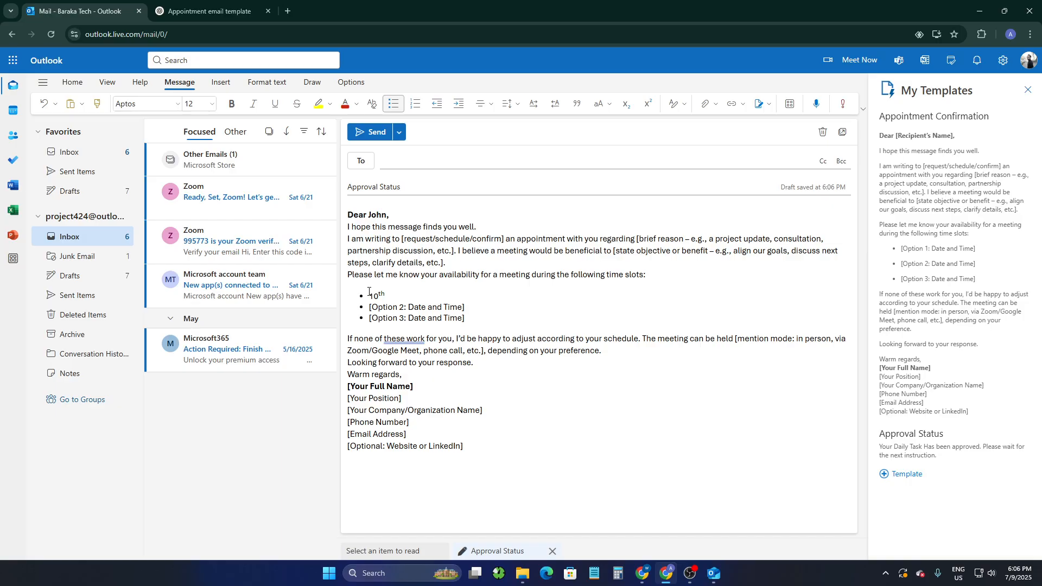
{"action": "type", "text": " July"}
{"action": "type", "text": ". "}
{"action": "type", "text": "120"}
{"action": "type", "text": "00a"}
{"action": "type", "text": "AM"}
- Copy "10th July. 12.00AM" over the Option 2 and Option 3 placeholders, dismissing the clipboard permission request
{"action": "left_click_drag", "start_coordinate": [444, 294], "coordinate": [366, 294]}
{"action": "key", "text": "ctrl+c"}
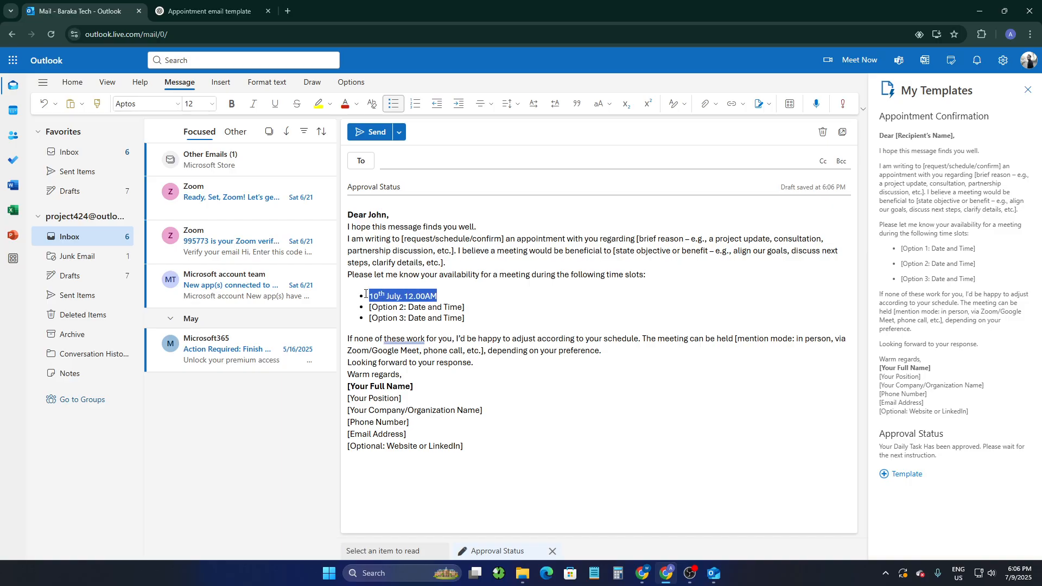
{"action": "left_click_drag", "start_coordinate": [465, 307], "coordinate": [368, 308]}
{"action": "key", "text": "ctrl+v"}
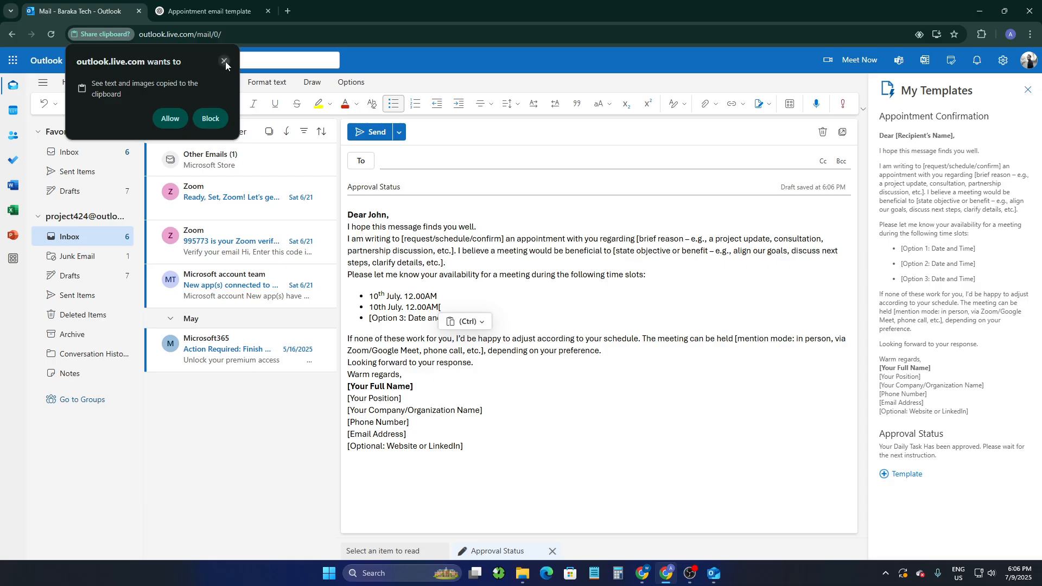
{"action": "left_click", "coordinate": [224, 61]}
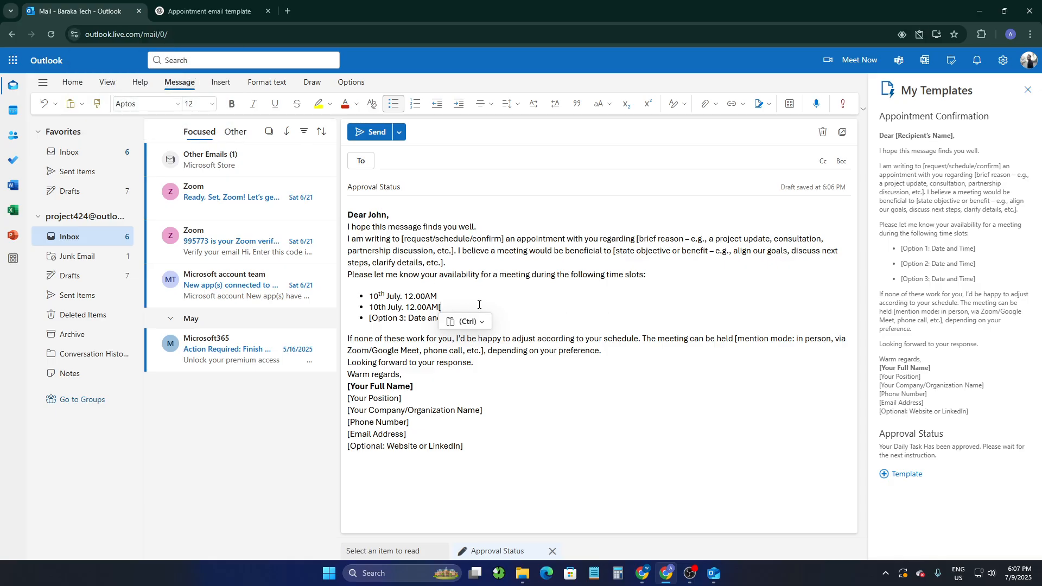
{"action": "left_click_drag", "start_coordinate": [469, 319], "coordinate": [328, 320]}
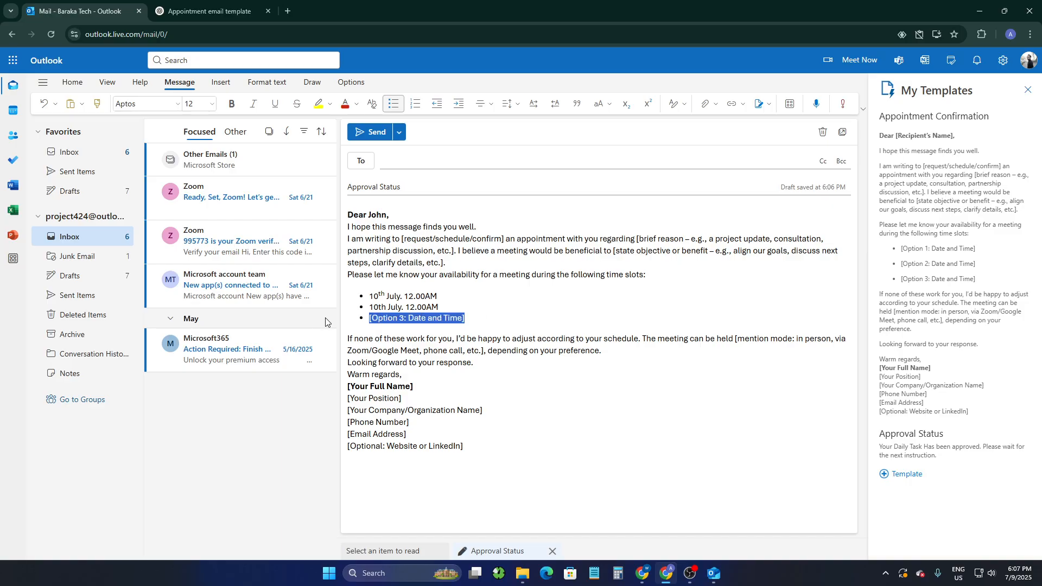
{"action": "key", "text": "ctrl+v"}
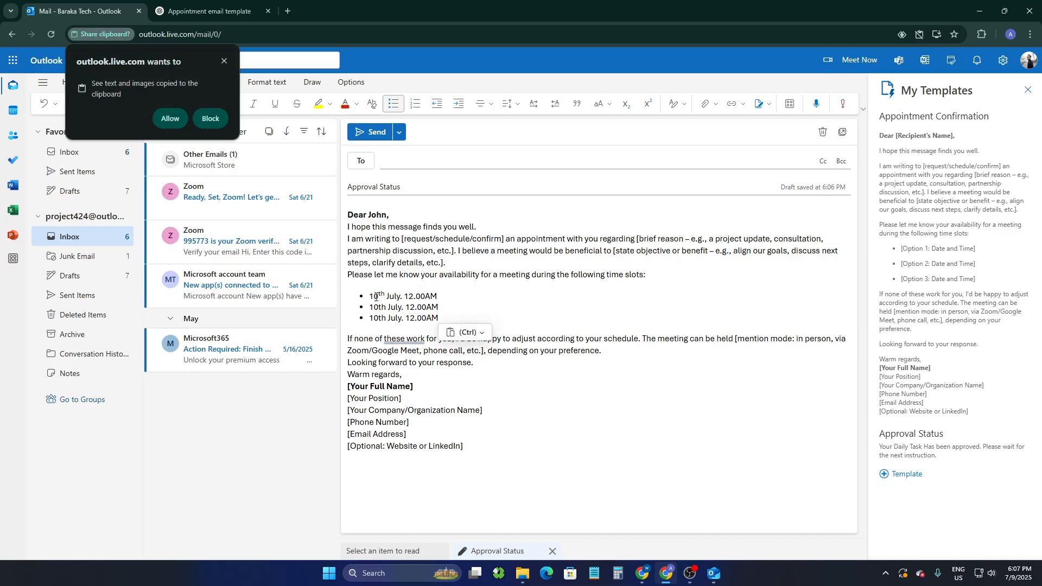
- Change the second time slot's date to 11th July and the third's to 12th July, and dismiss the clipboard permission request
{"action": "key", "text": "BackSpace"}
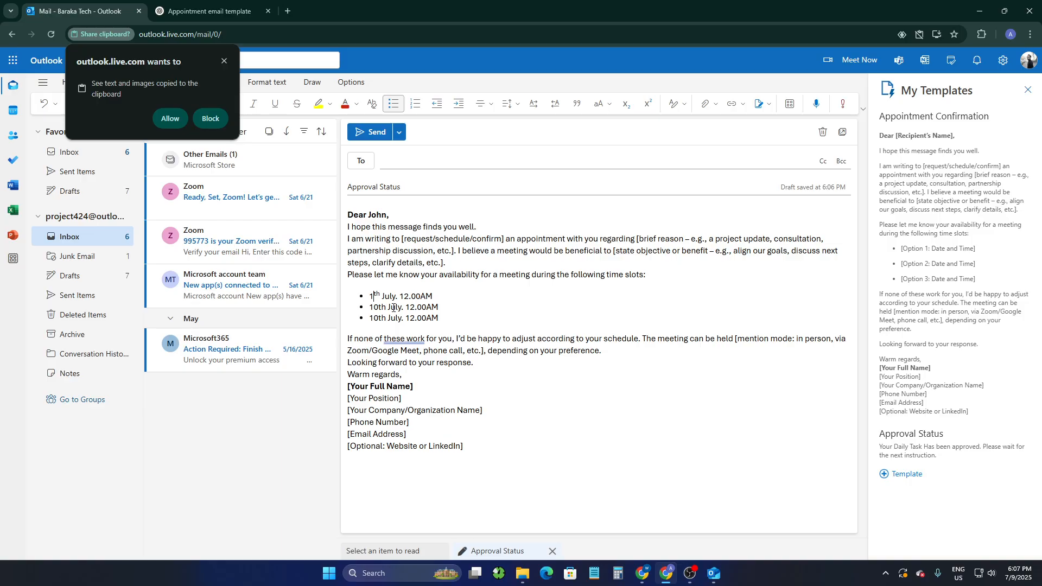
{"action": "type", "text": "0"}
{"action": "left_click", "coordinate": [379, 307]}
{"action": "key", "text": "BackSpace"}
{"action": "type", "text": "1"}
{"action": "left_click", "coordinate": [378, 320]}
{"action": "key", "text": "BackSpace"}
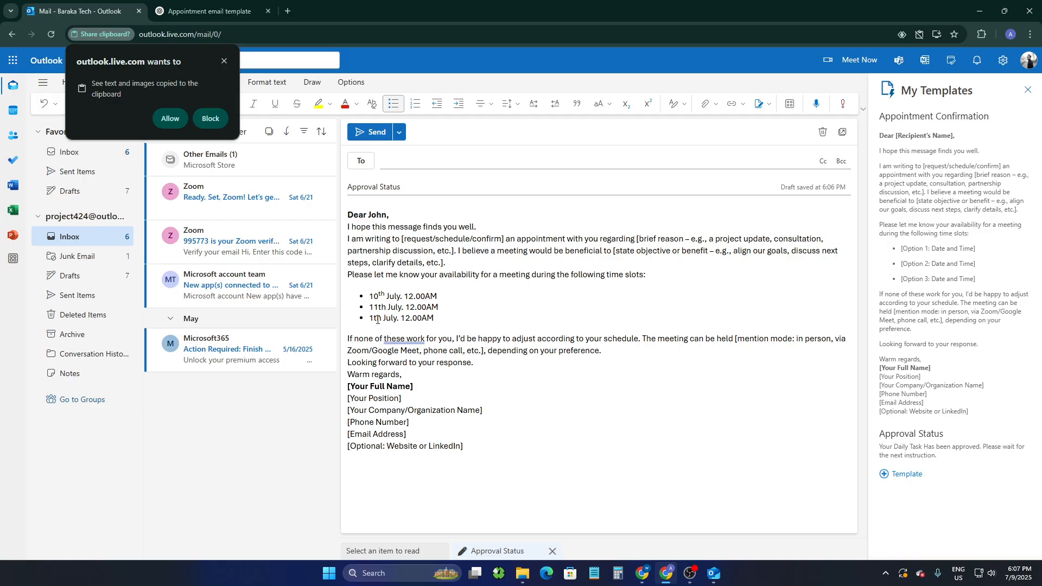
{"action": "type", "text": "52"}
{"action": "left_click", "coordinate": [378, 320]}
{"action": "key", "text": "BackSpace"}
{"action": "left_click", "coordinate": [224, 61]}
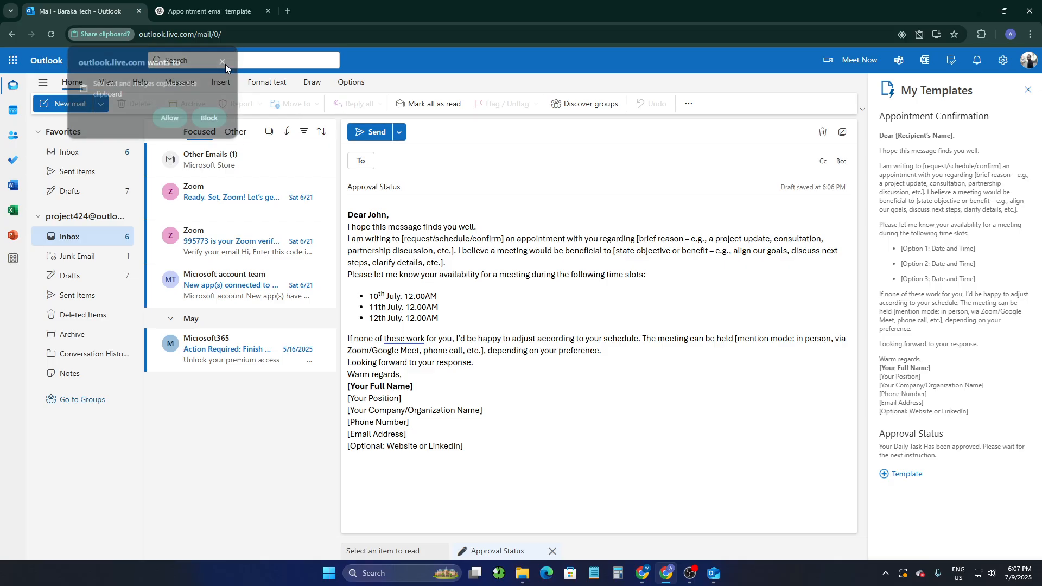
- Replace the flagged phrase "these work" below the time slots with the grammar suggestion "this work"
{"action": "left_click", "coordinate": [402, 340]}
{"action": "left_click", "coordinate": [699, 406]}
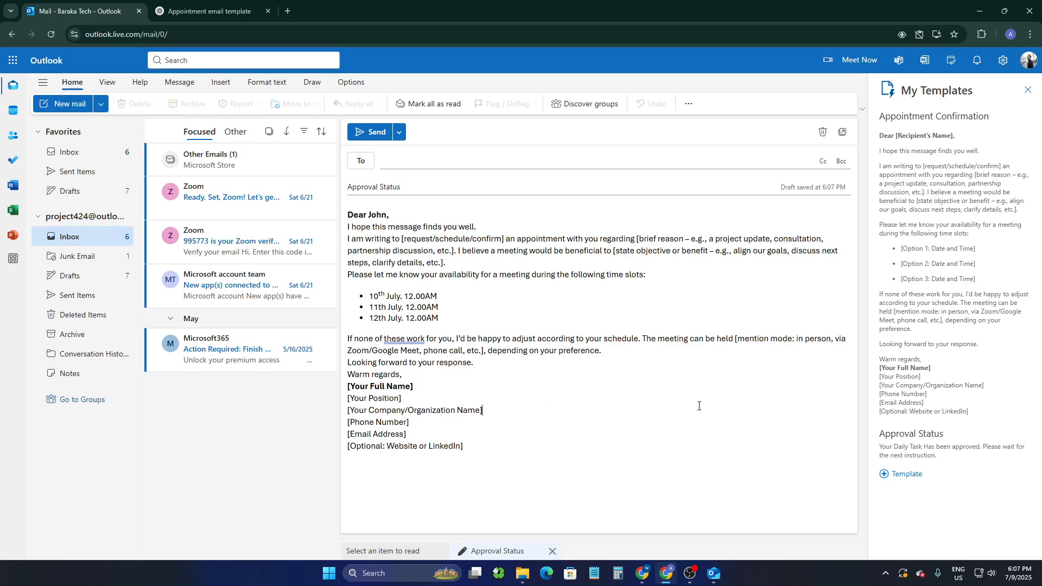
{"action": "left_click", "coordinate": [387, 335]}
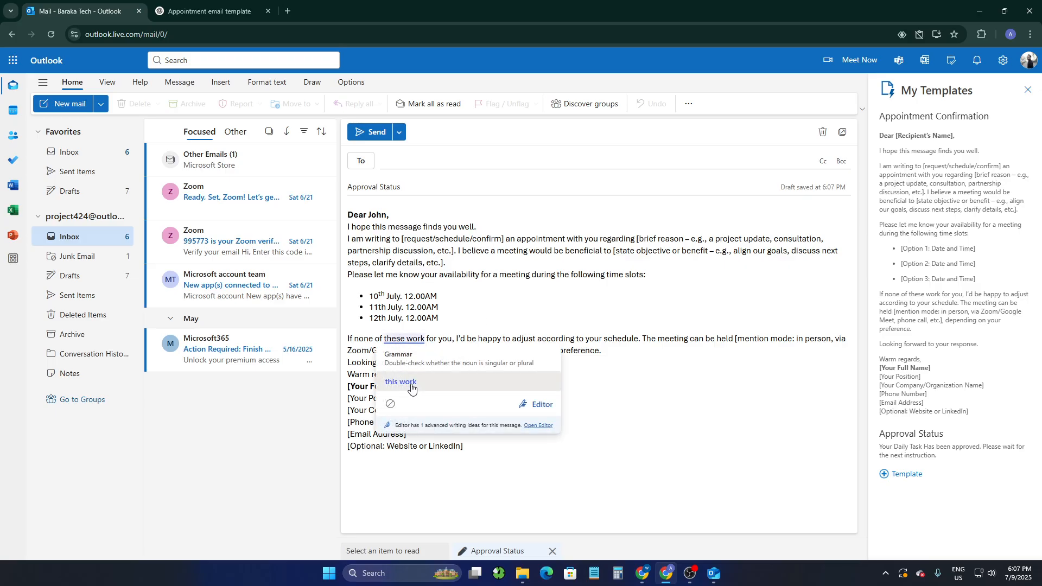
{"action": "left_click", "coordinate": [388, 386]}
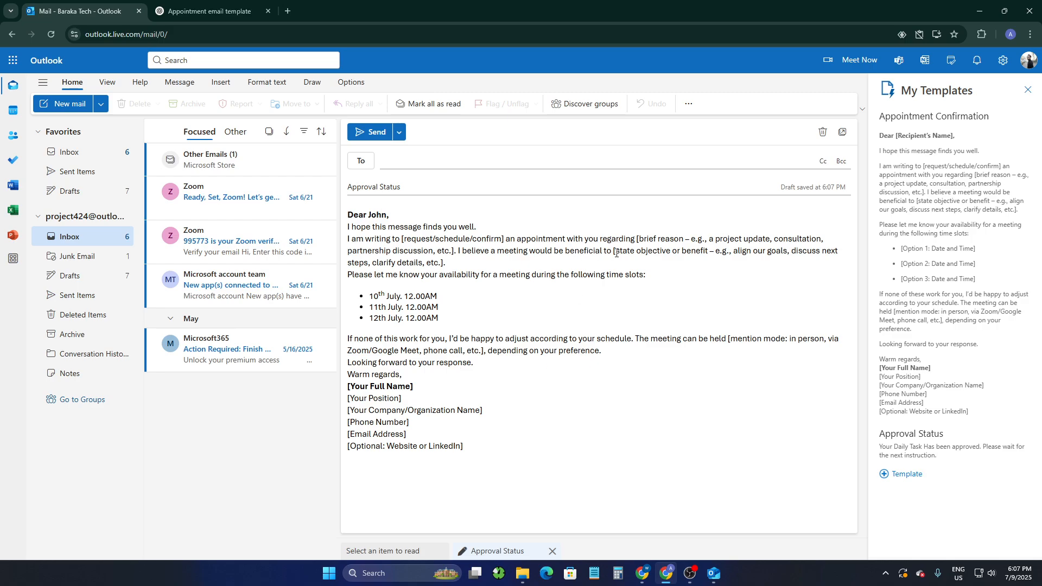
- Trim the bracketed objective placeholder in the message so the sentence ends with "align our goals."
{"action": "left_click_drag", "start_coordinate": [616, 253], "coordinate": [795, 255]}
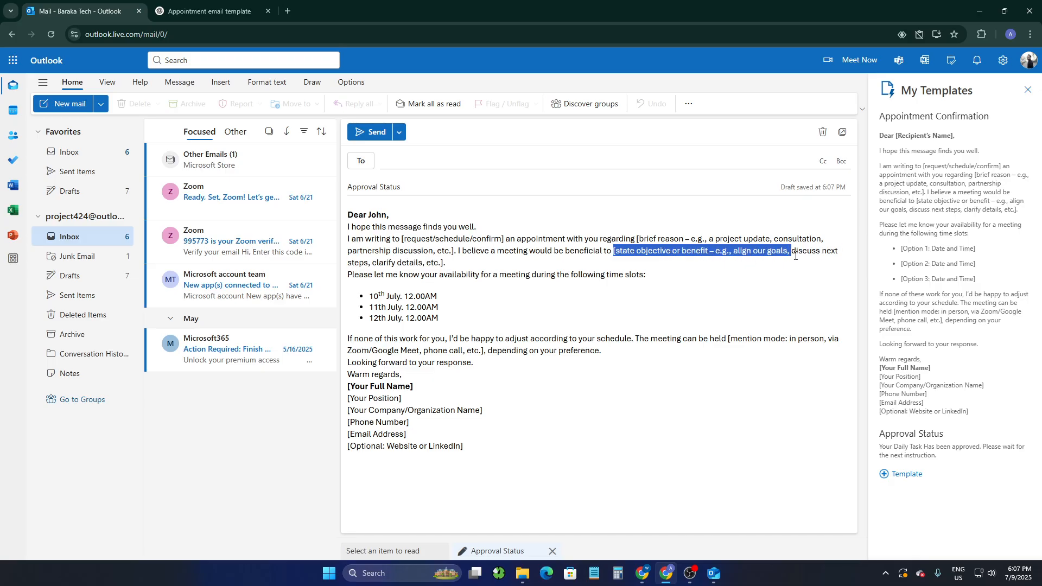
{"action": "left_click", "coordinate": [730, 251]}
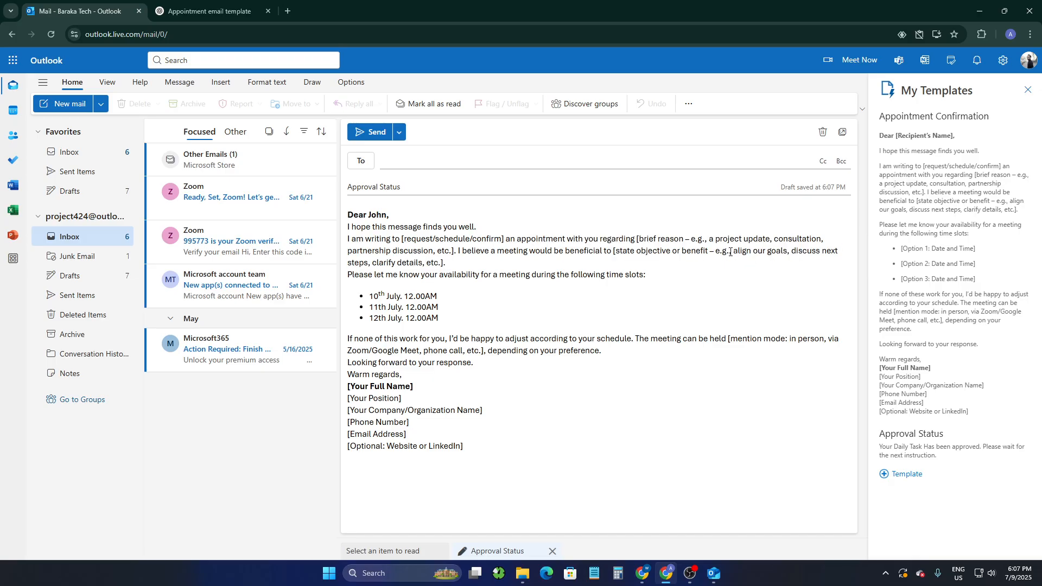
{"action": "left_click_drag", "start_coordinate": [730, 252], "coordinate": [613, 252]}
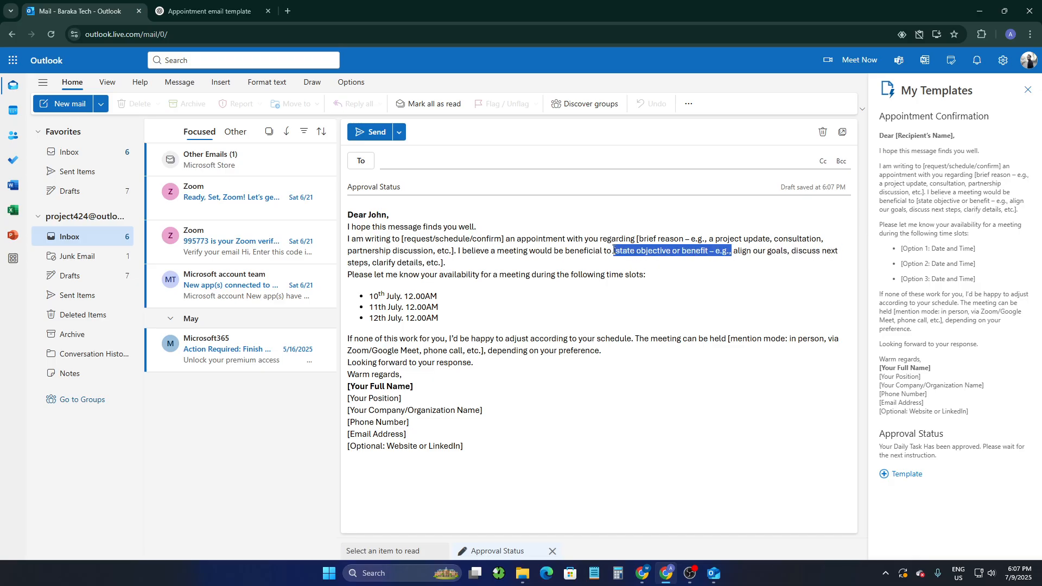
{"action": "key", "text": "BackSpace"}
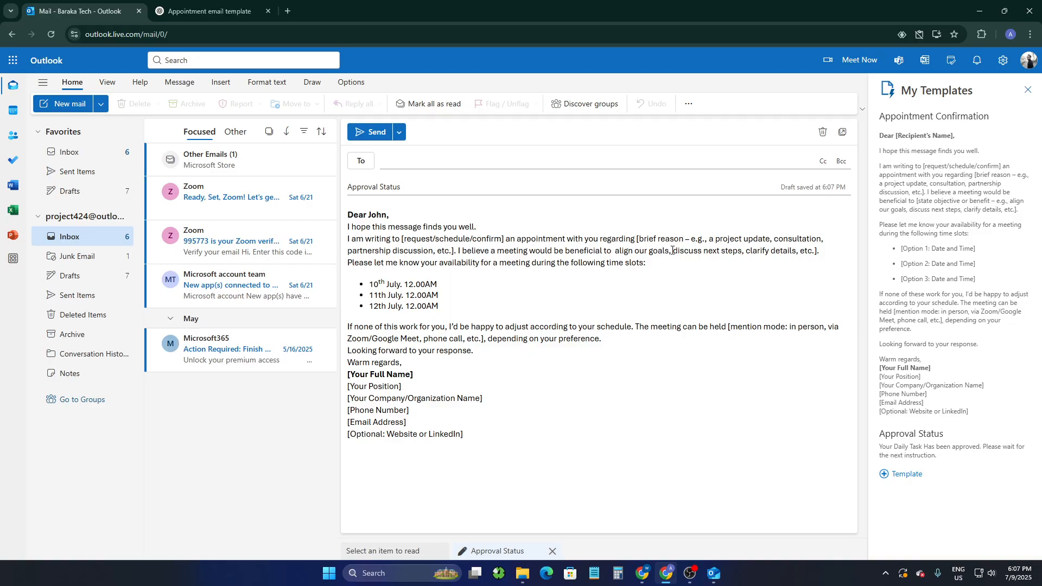
{"action": "left_click_drag", "start_coordinate": [673, 251], "coordinate": [819, 256]}
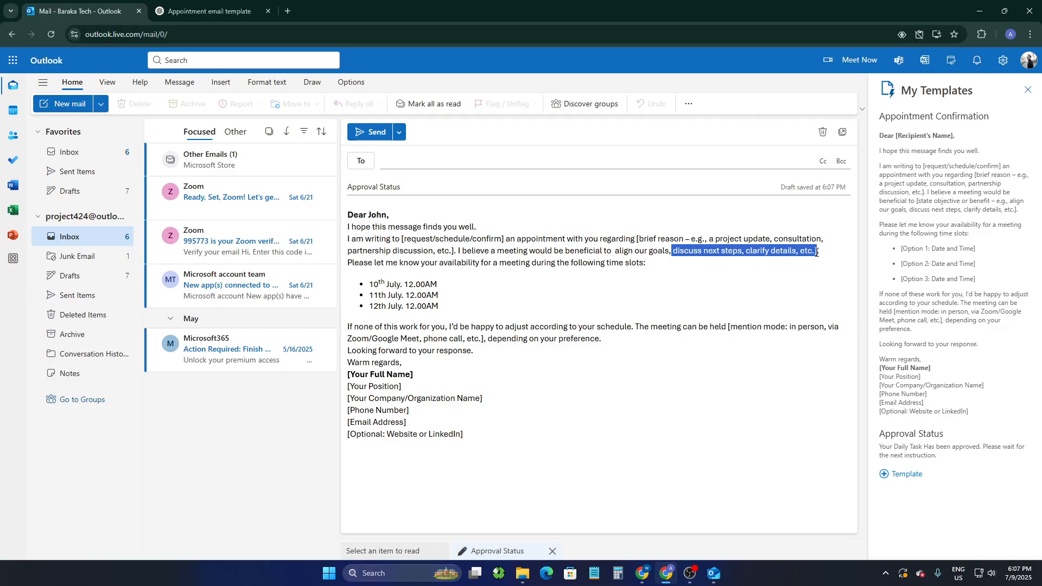
{"action": "key", "text": "BackSpace"}
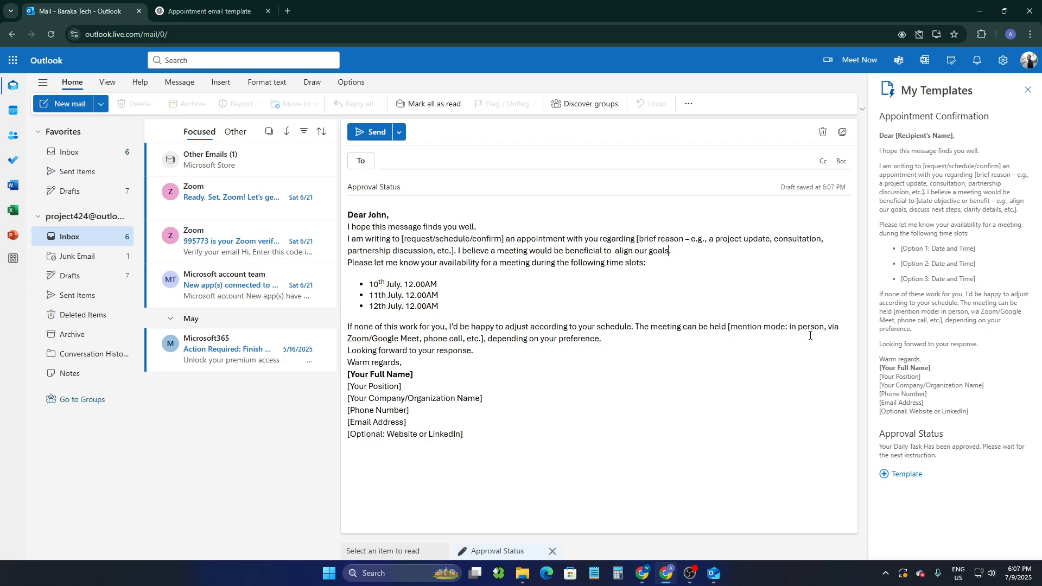
- Trim the bracketed meeting-mode placeholder so the sentence reads "The meeting can be held via Zoom/Google Meet depending on your preference."
{"action": "left_click_drag", "start_coordinate": [825, 329], "coordinate": [727, 326]}
{"action": "key", "text": "BackSpace"}
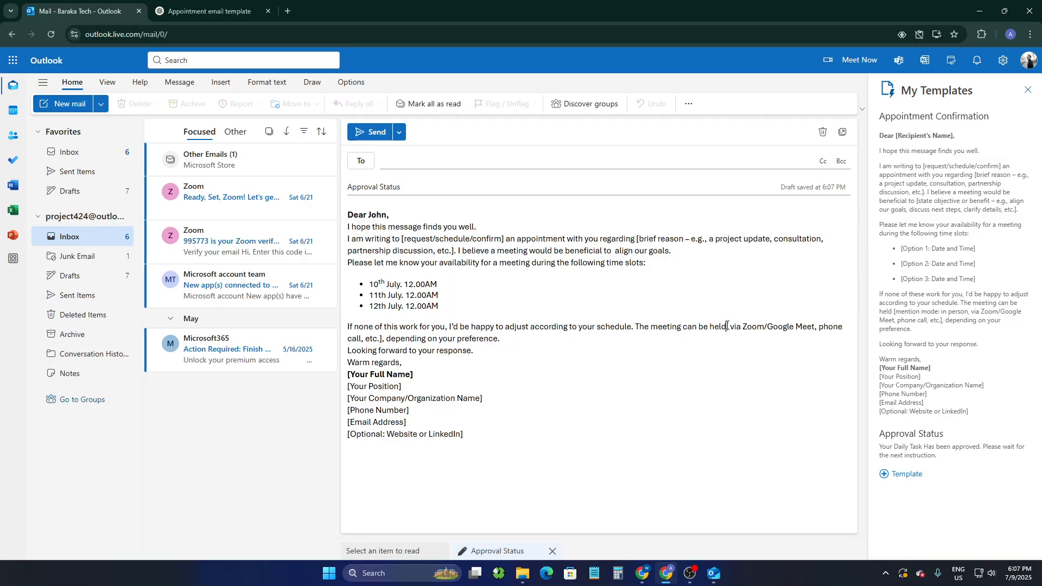
{"action": "key", "text": "Delete"}
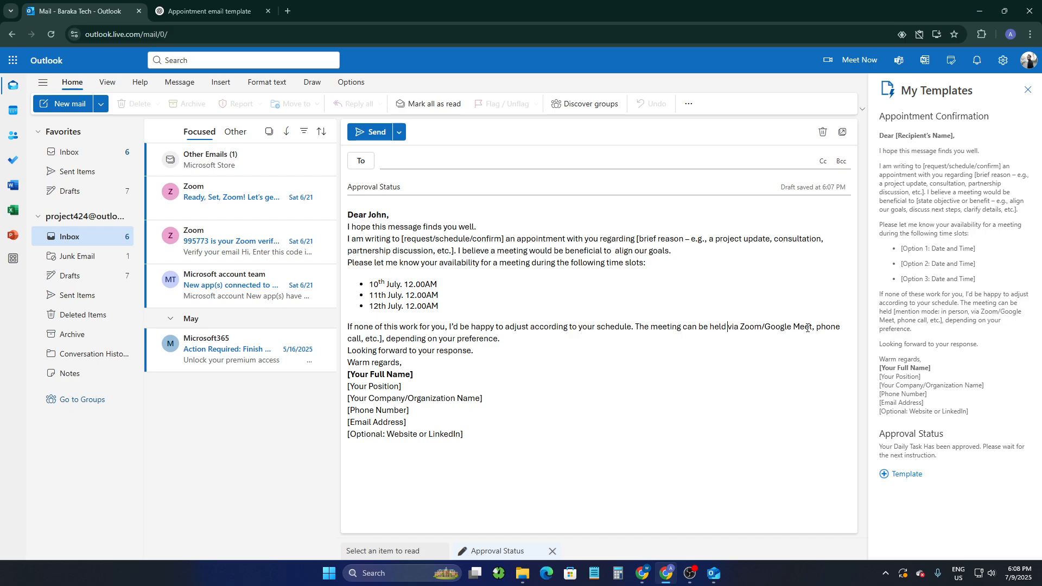
{"action": "left_click_drag", "start_coordinate": [813, 328], "coordinate": [384, 340]}
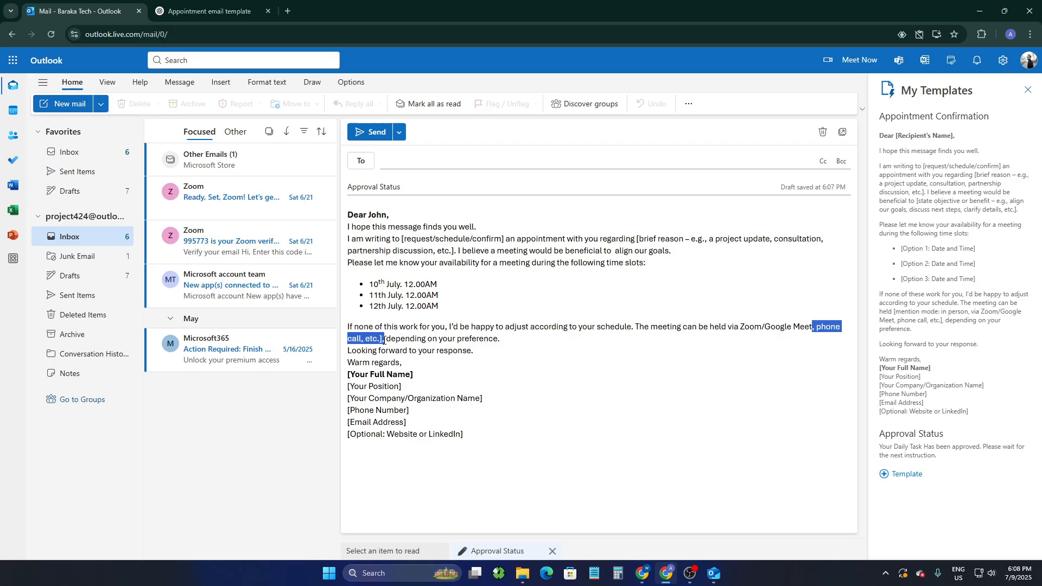
{"action": "key", "text": "BackSpace"}
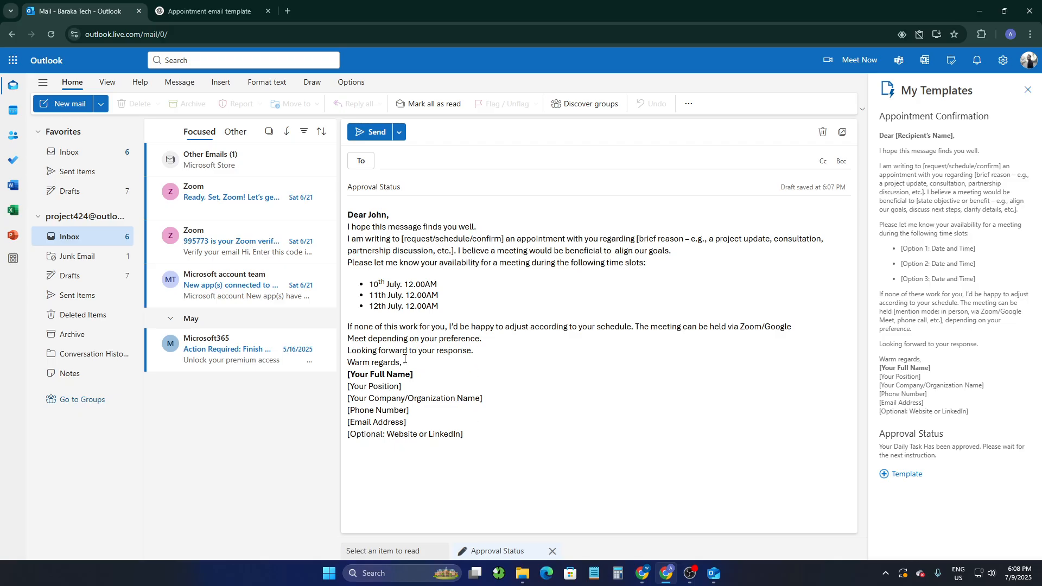
- Replace the bracketed full-name placeholder in the signature with the sender's name
{"action": "left_click_drag", "start_coordinate": [417, 374], "coordinate": [347, 375]}
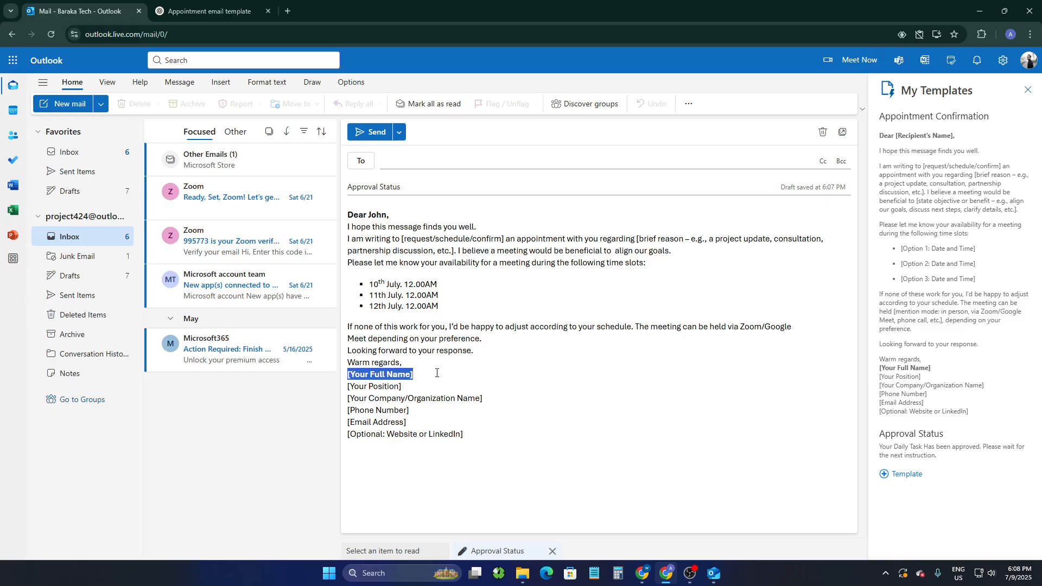
{"action": "type", "text": "Istiaquwe"}
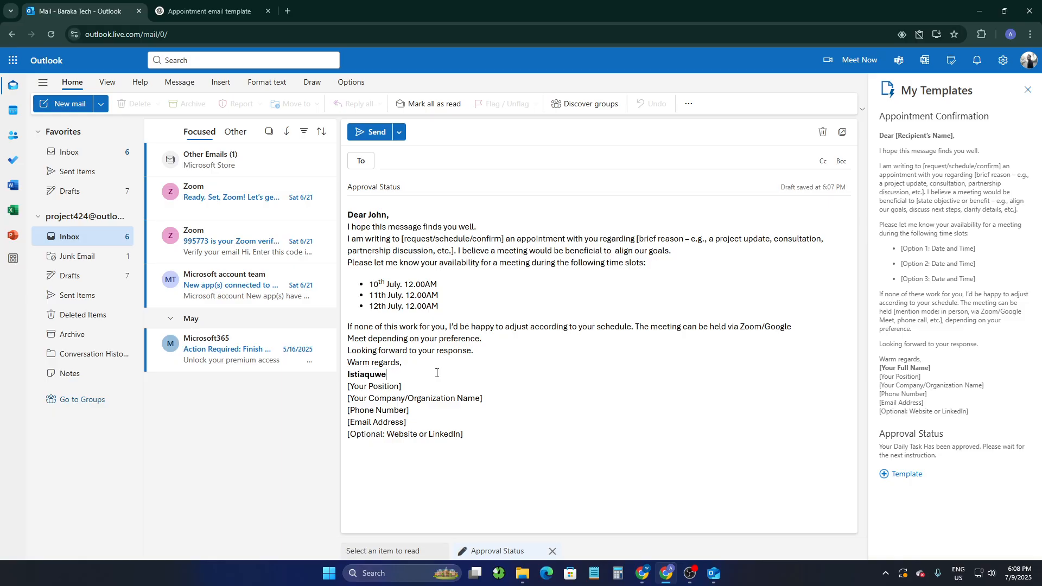
{"action": "key", "text": "BackSpace"}
{"action": "key", "text": "BackSpace"}
{"action": "type", "text": "e"}
- Replace the signature's position placeholder with "General Manager" and the company placeholder with "HowTo"
{"action": "left_click_drag", "start_coordinate": [404, 386], "coordinate": [324, 392]}
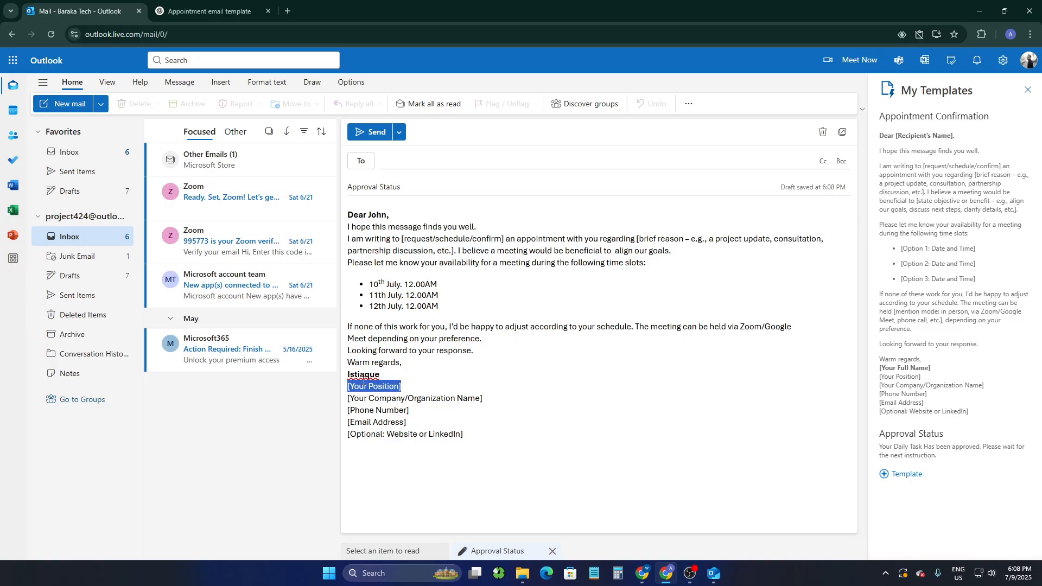
{"action": "type", "text": "Gen"}
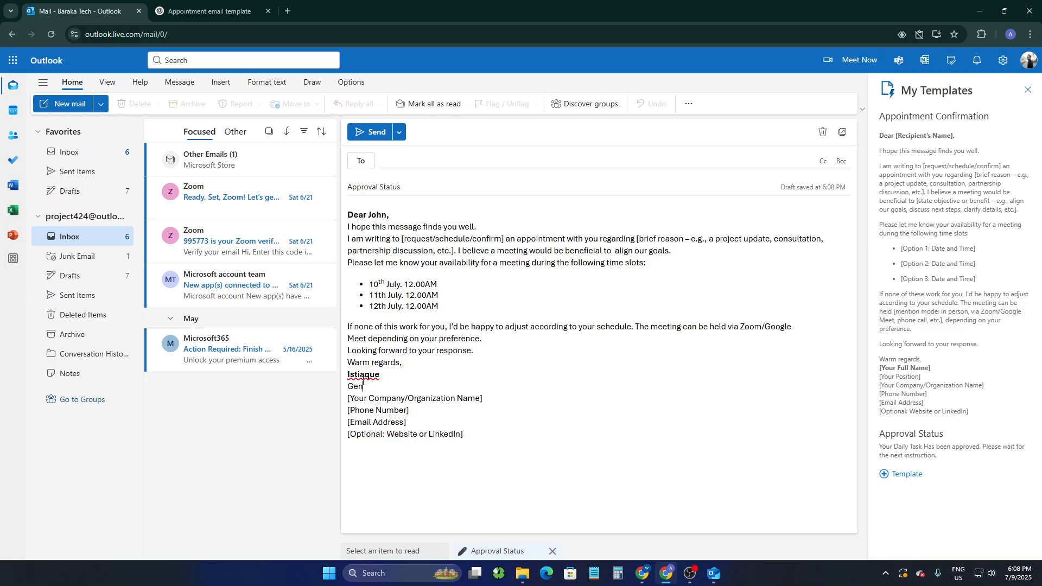
{"action": "type", "text": "eral Manager"}
{"action": "left_click_drag", "start_coordinate": [484, 400], "coordinate": [334, 404]}
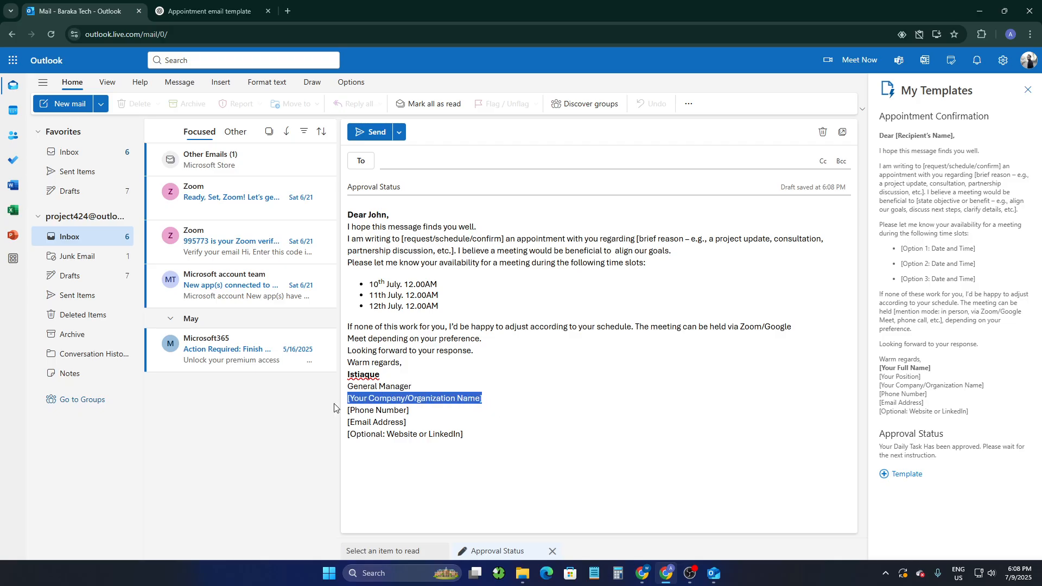
{"action": "type", "text": "HowTo"}
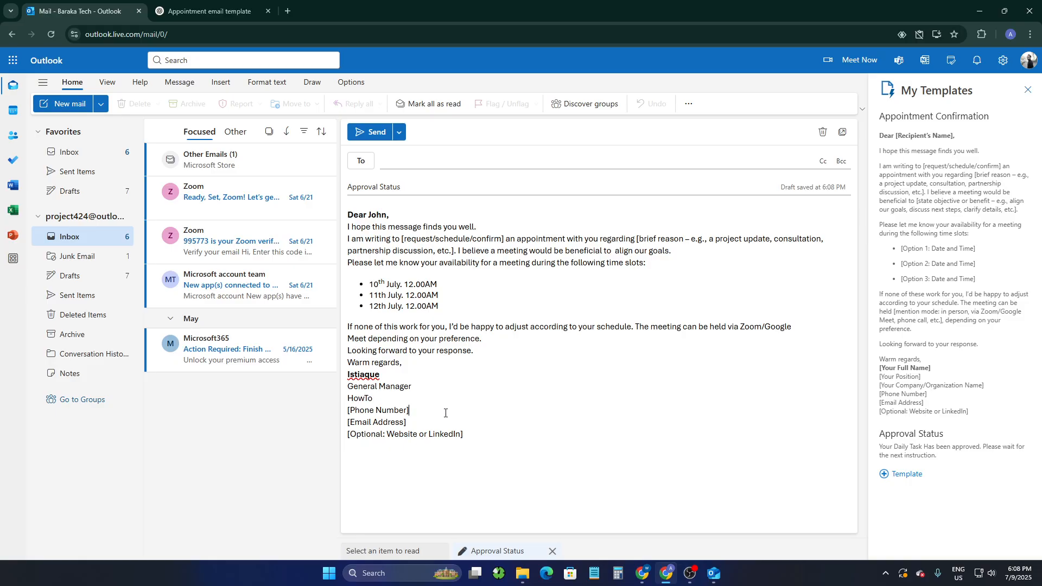
{"action": "left_click_drag", "start_coordinate": [445, 411], "coordinate": [337, 413]}
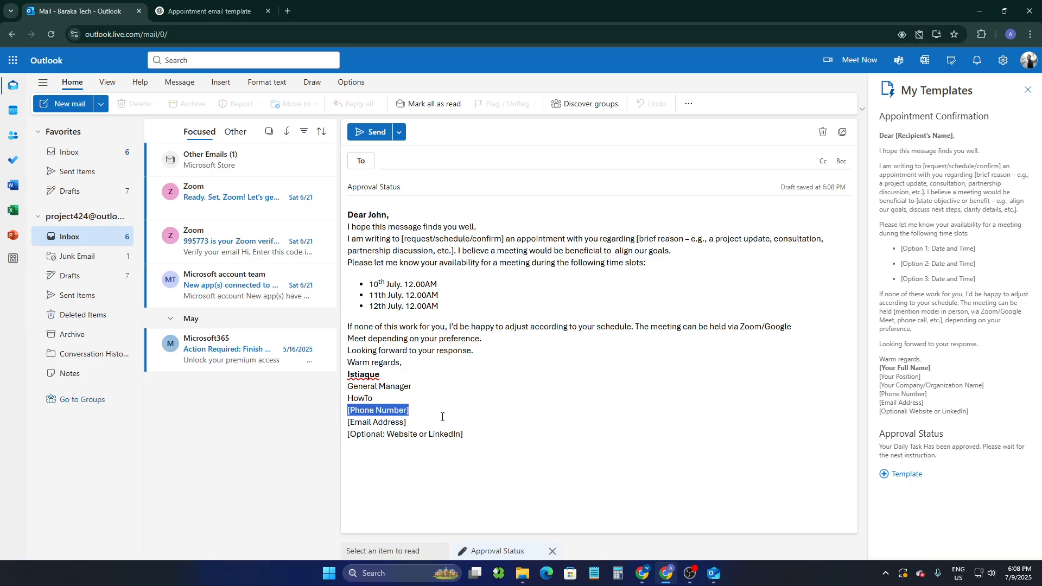
{"action": "left_click_drag", "start_coordinate": [409, 422], "coordinate": [343, 429]}
{"action": "left_click_drag", "start_coordinate": [469, 435], "coordinate": [329, 439]}
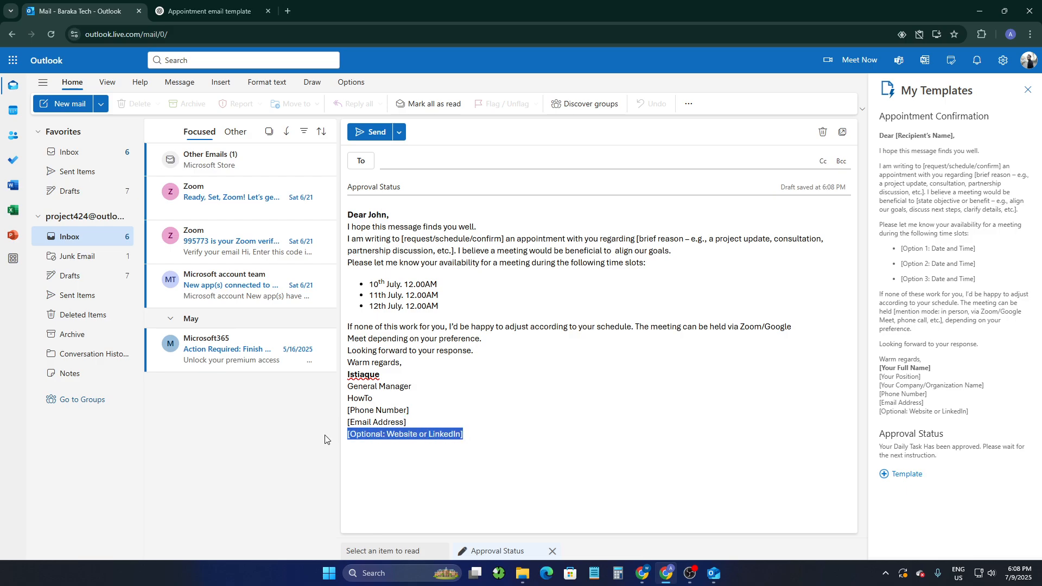
{"action": "left_click", "coordinate": [1028, 90]}
{"action": "left_click", "coordinate": [437, 187]}
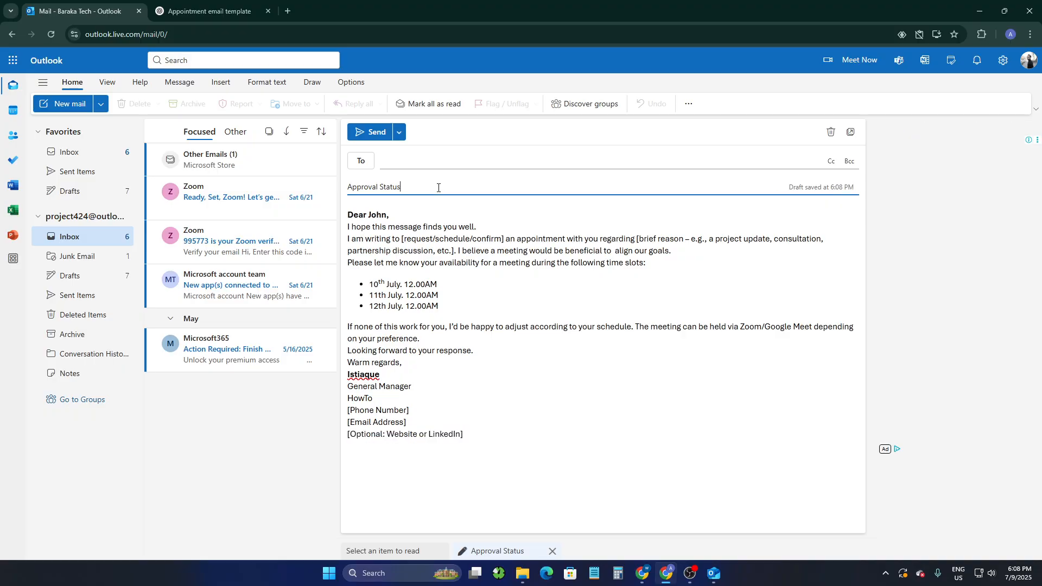
{"action": "left_click_drag", "start_coordinate": [437, 186], "coordinate": [372, 180]}
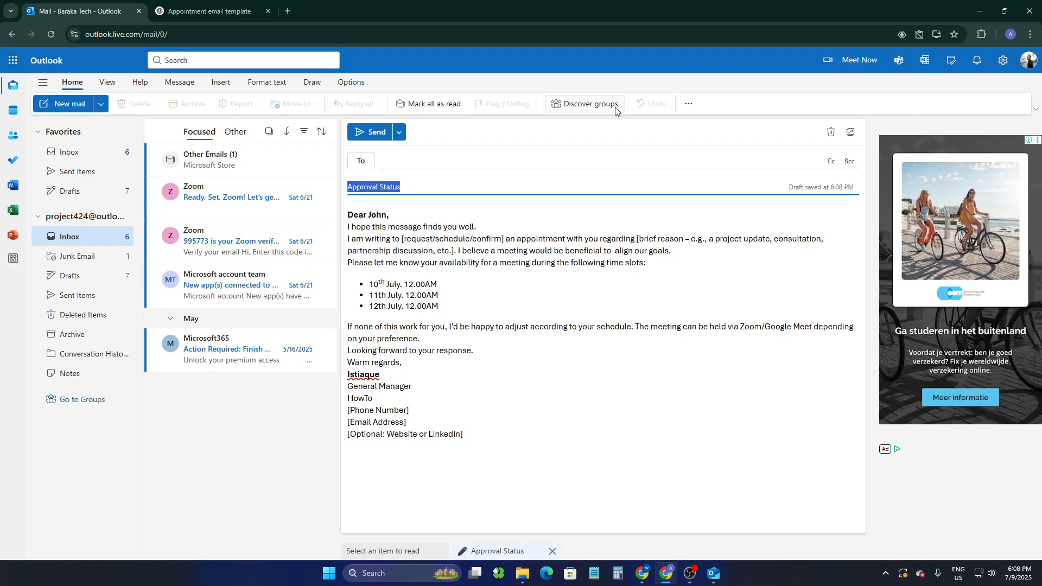
{"action": "left_click", "coordinate": [485, 202]}
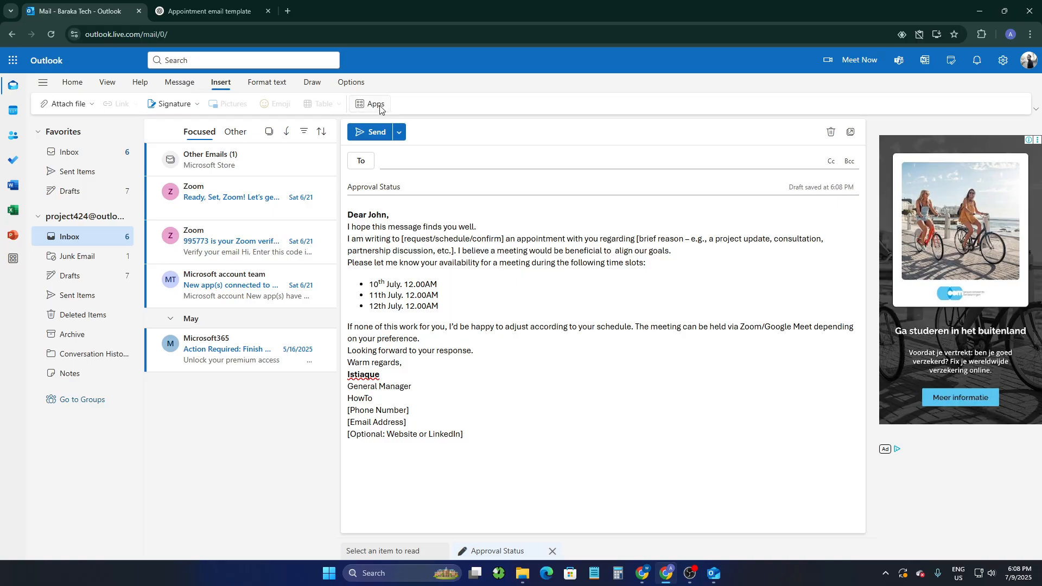
{"action": "left_click", "coordinate": [371, 103]}
{"action": "left_click", "coordinate": [431, 108]}
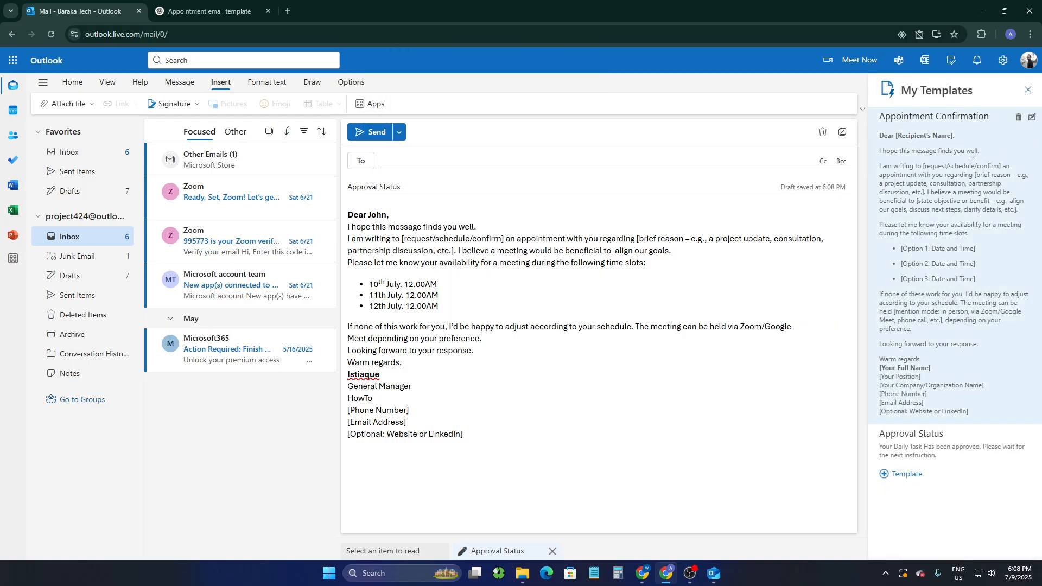
- Try to copy the title "Appointment Confirmation" from the My Templates list and paste it over the email's subject
{"action": "left_click_drag", "start_coordinate": [973, 120], "coordinate": [876, 115]}
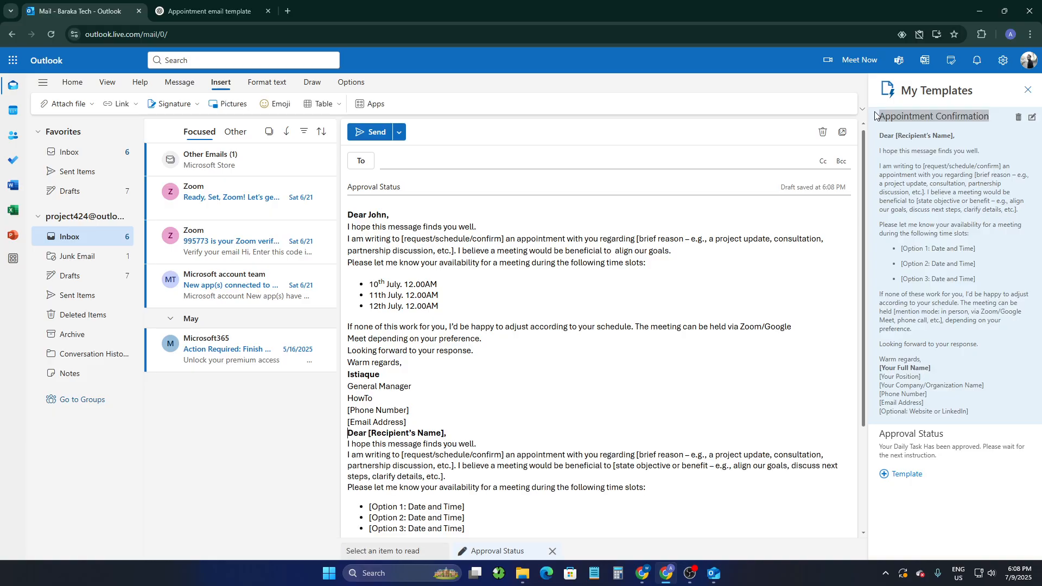
{"action": "left_click_drag", "start_coordinate": [490, 185], "coordinate": [345, 188]}
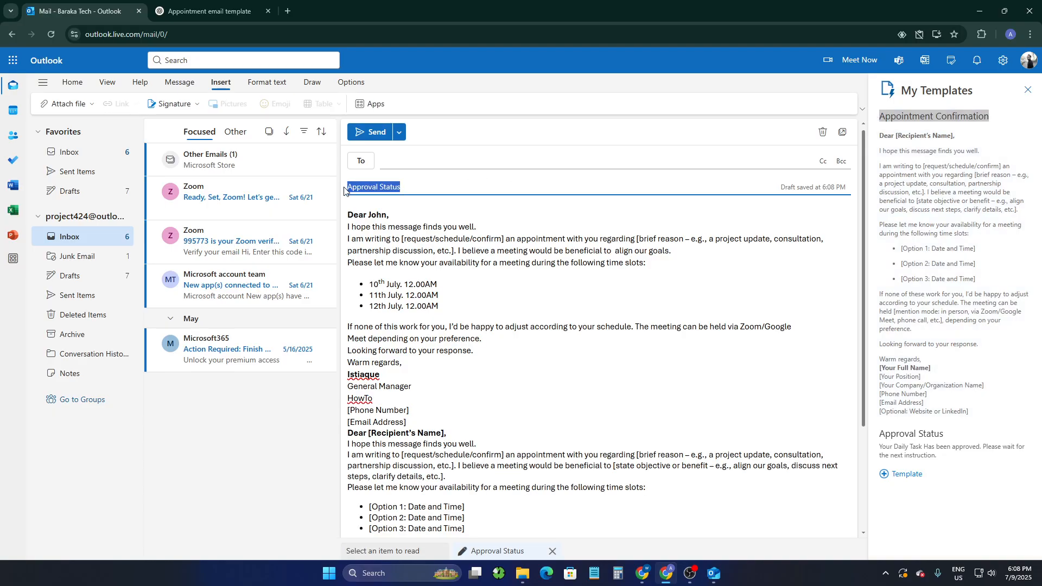
{"action": "type", "text": "10th July. 12.00AM"}
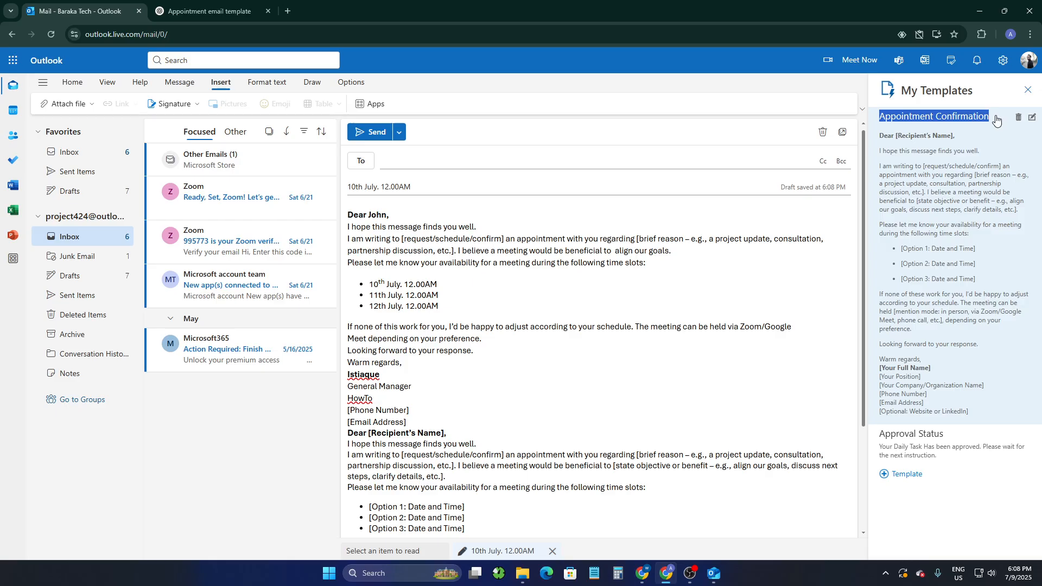
{"action": "left_click_drag", "start_coordinate": [991, 117], "coordinate": [877, 119]}
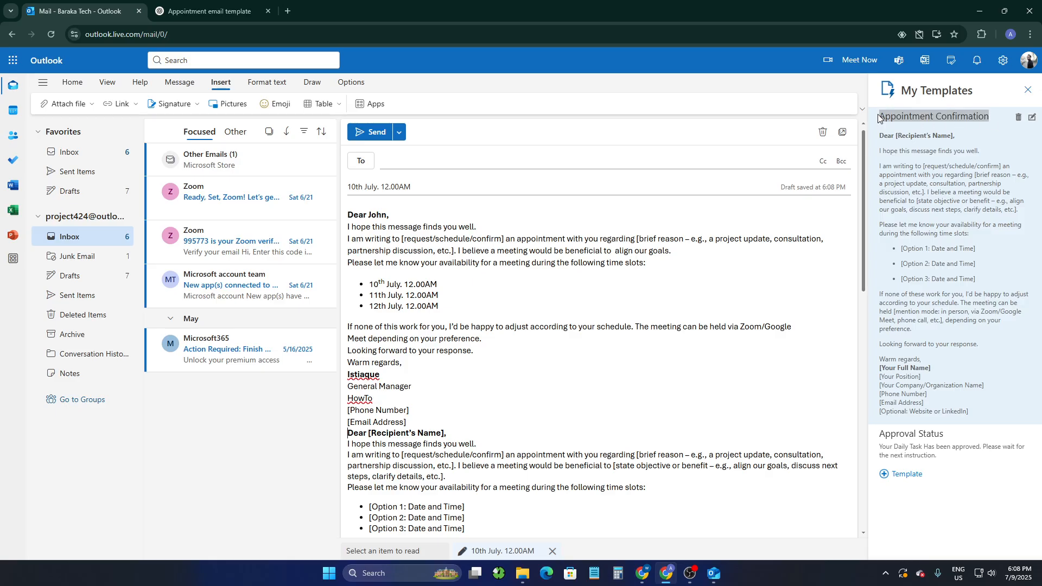
{"action": "left_click", "coordinate": [471, 192]}
{"action": "left_click_drag", "start_coordinate": [472, 193], "coordinate": [344, 195]}
{"action": "type", "text": "10th July. 12.00AM"}
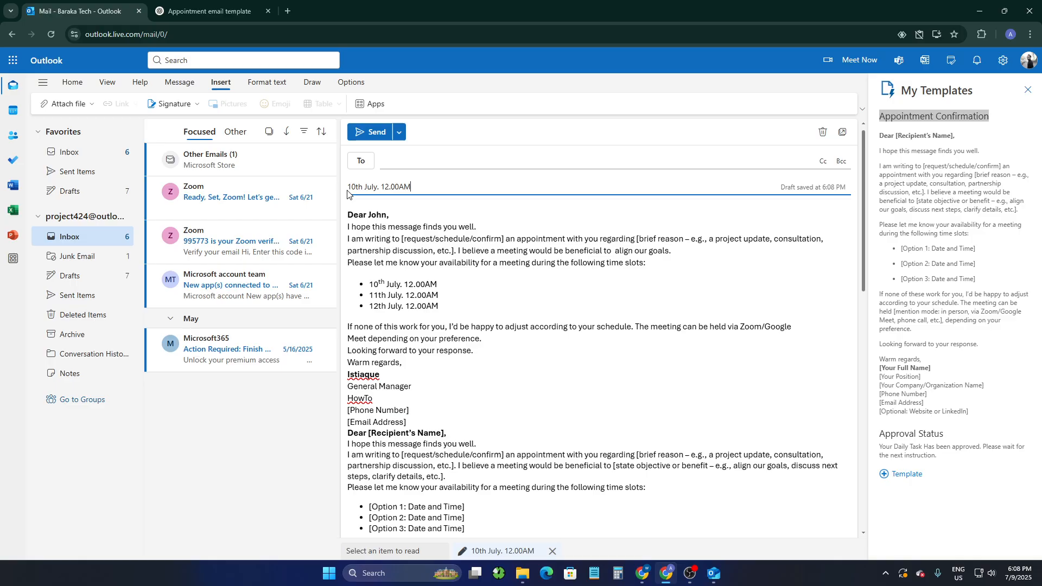
- Clear the email's subject line and check the site information for outlook.live.com
{"action": "left_click_drag", "start_coordinate": [436, 188], "coordinate": [307, 191]}
{"action": "key", "text": "BackSpace"}
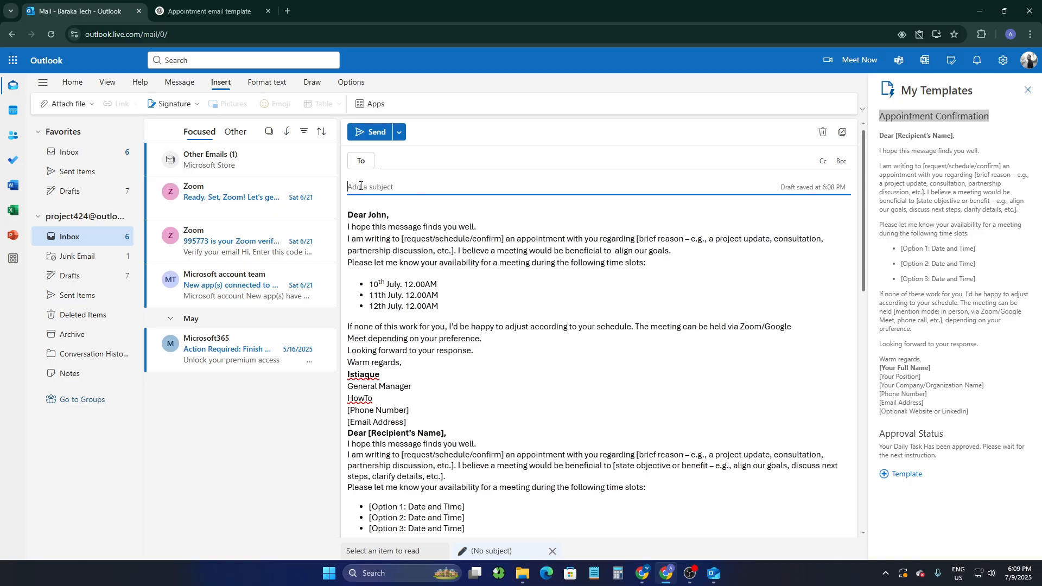
{"action": "left_click", "coordinate": [77, 31]}
{"action": "left_click", "coordinate": [76, 34]}
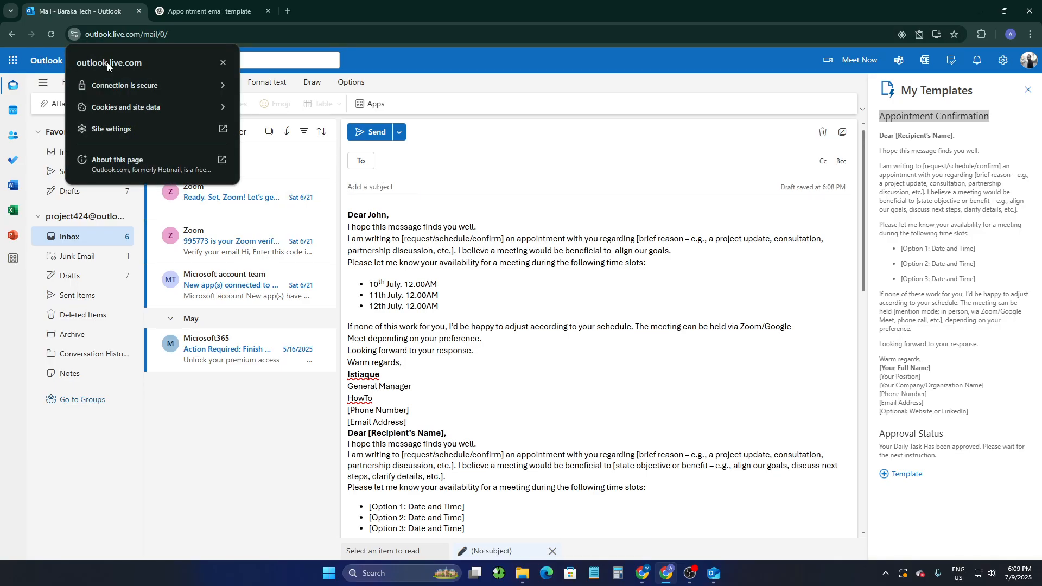
{"action": "left_click", "coordinate": [196, 481]}
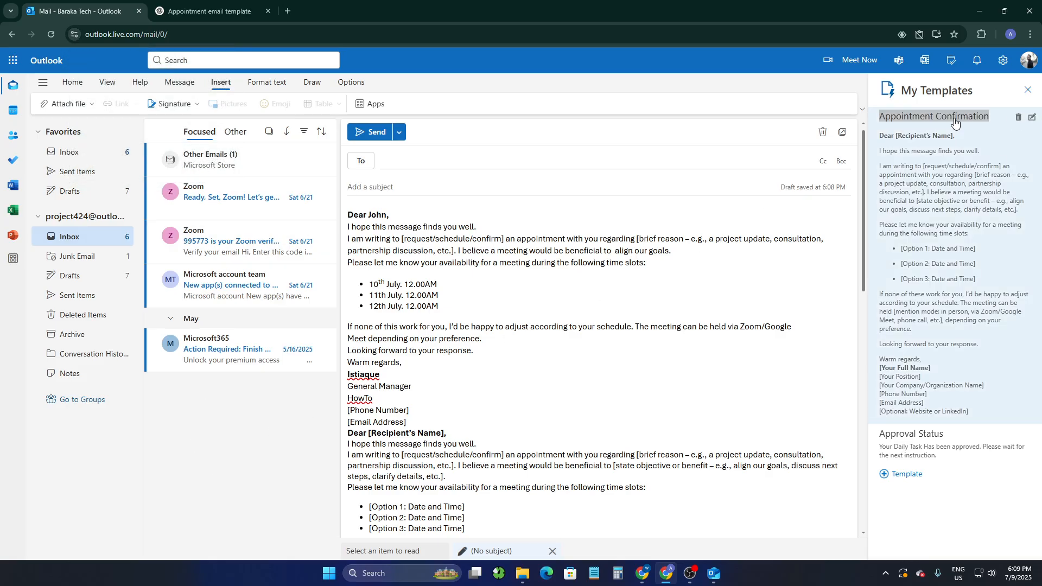
- Copy the title "Appointment Confirmation" while editing the saved template, cancel the edit, and paste it as the email's subject
{"action": "left_click", "coordinate": [1032, 117]}
{"action": "left_click_drag", "start_coordinate": [993, 118], "coordinate": [863, 122]}
{"action": "key", "text": "ctrl+c"}
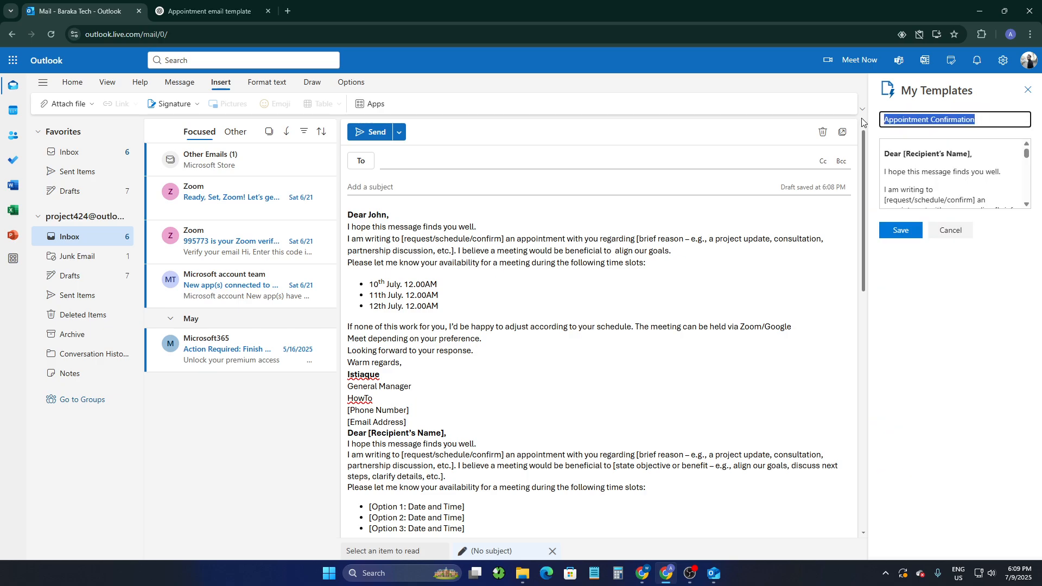
{"action": "left_click", "coordinate": [949, 230]}
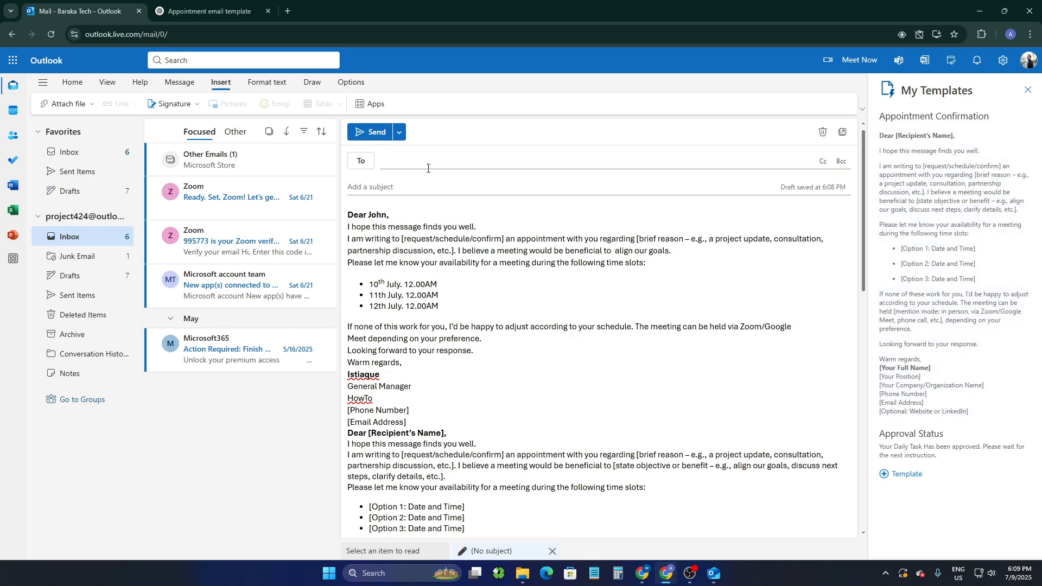
{"action": "left_click", "coordinate": [424, 180]}
{"action": "key", "text": "ctrl+v"}
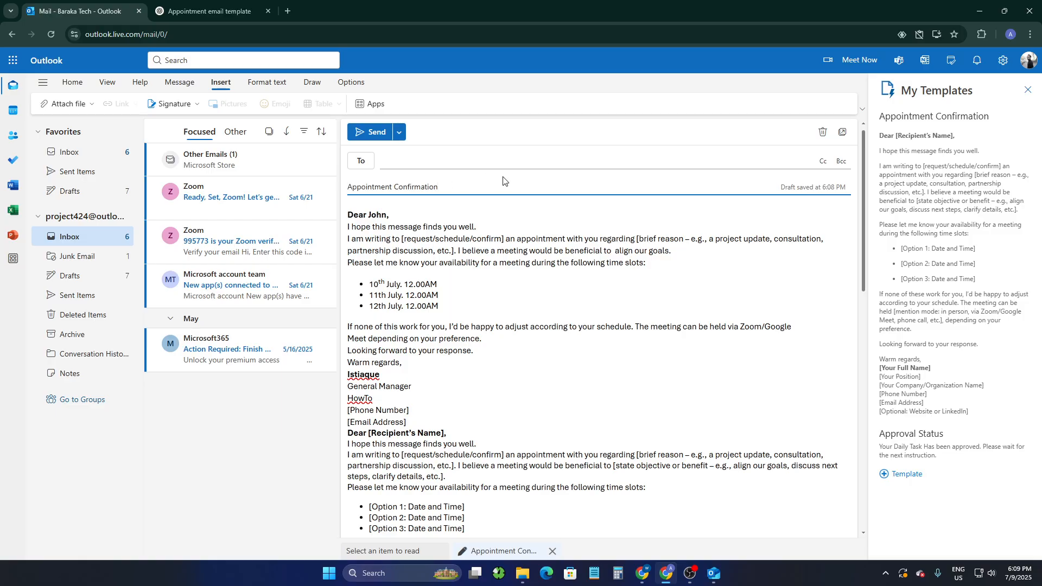
- Enter the dummy recipient "ewfwfewf" for the email and close My Templates
{"action": "left_click", "coordinate": [444, 155]}
{"action": "type", "text": "ewfwfewf"}
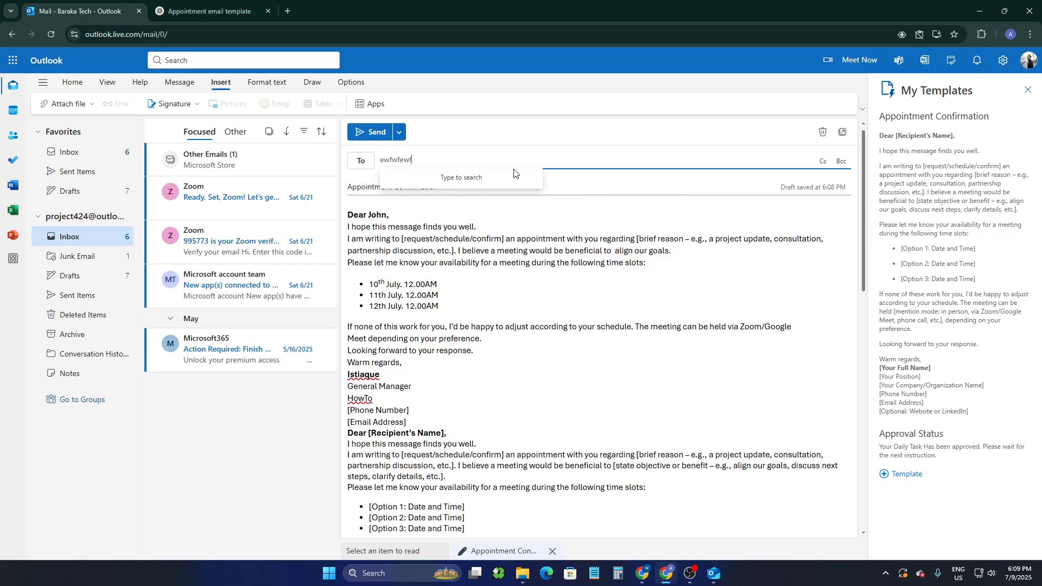
{"action": "key", "text": "ctrl+a"}
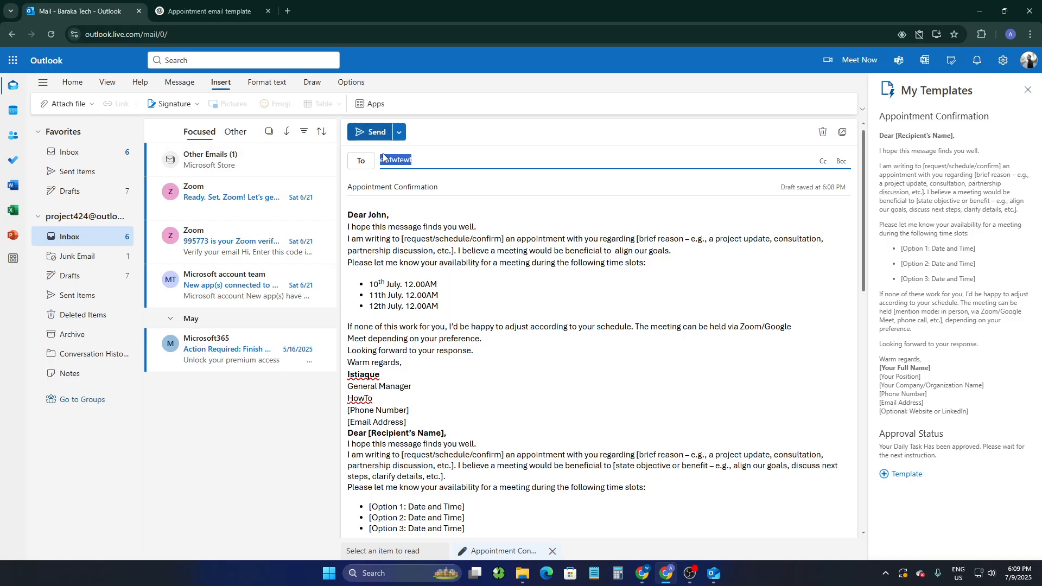
{"action": "left_click", "coordinate": [1027, 89]}
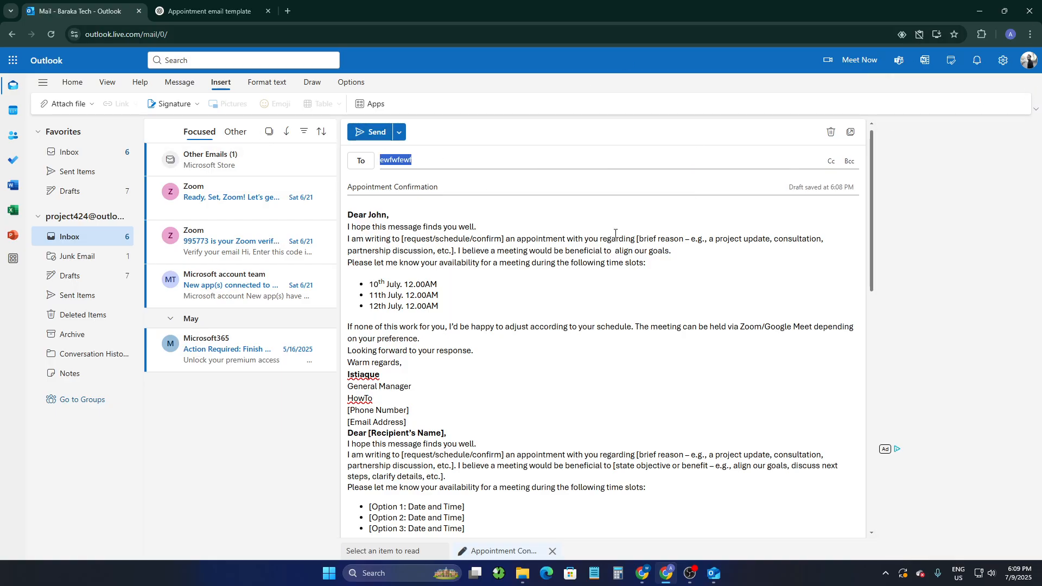
- Delete the duplicate appointment template text below the signature's [Email Address] line
{"action": "scroll", "coordinate": [584, 273], "scroll_direction": "down", "scroll_amount": 5}
{"action": "scroll", "coordinate": [584, 273], "scroll_direction": "up", "scroll_amount": 5}
{"action": "scroll", "coordinate": [584, 272], "scroll_direction": "down", "scroll_amount": 3}
{"action": "scroll", "coordinate": [584, 272], "scroll_direction": "up", "scroll_amount": 3}
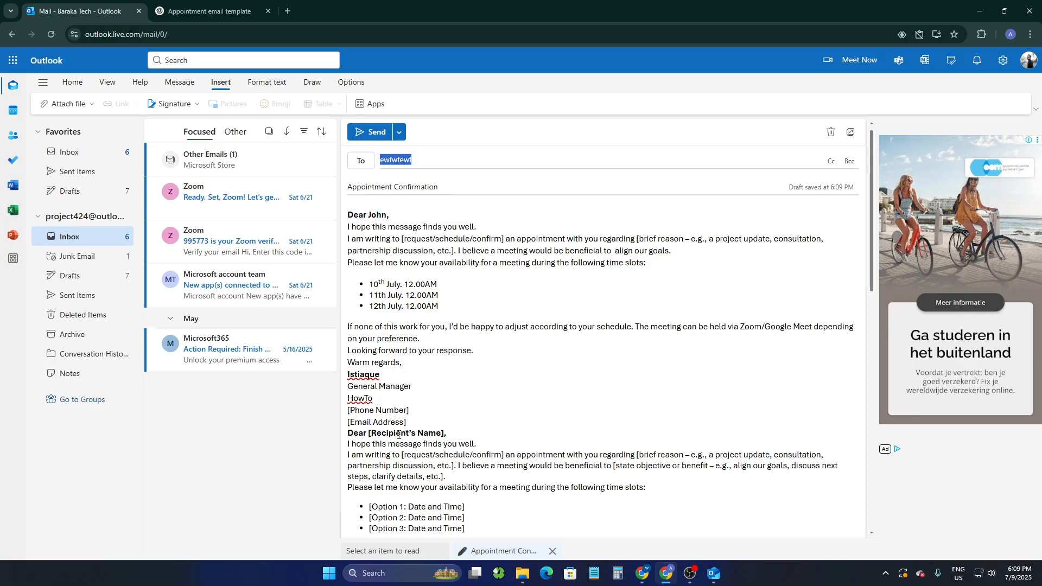
{"action": "mouse_move", "coordinate": [400, 433]}
{"action": "left_mouse_down"}
{"action": "mouse_move", "coordinate": [380, 480]}
{"action": "mouse_move", "coordinate": [536, 534]}
{"action": "left_mouse_up"}
{"action": "key", "text": "Delete"}
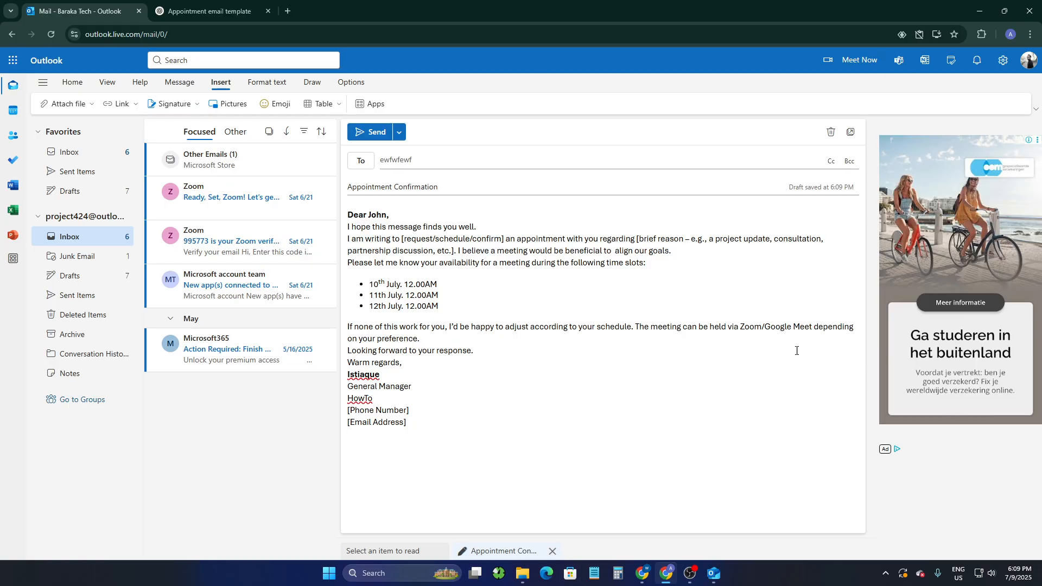
{"action": "left_click", "coordinate": [918, 34]}
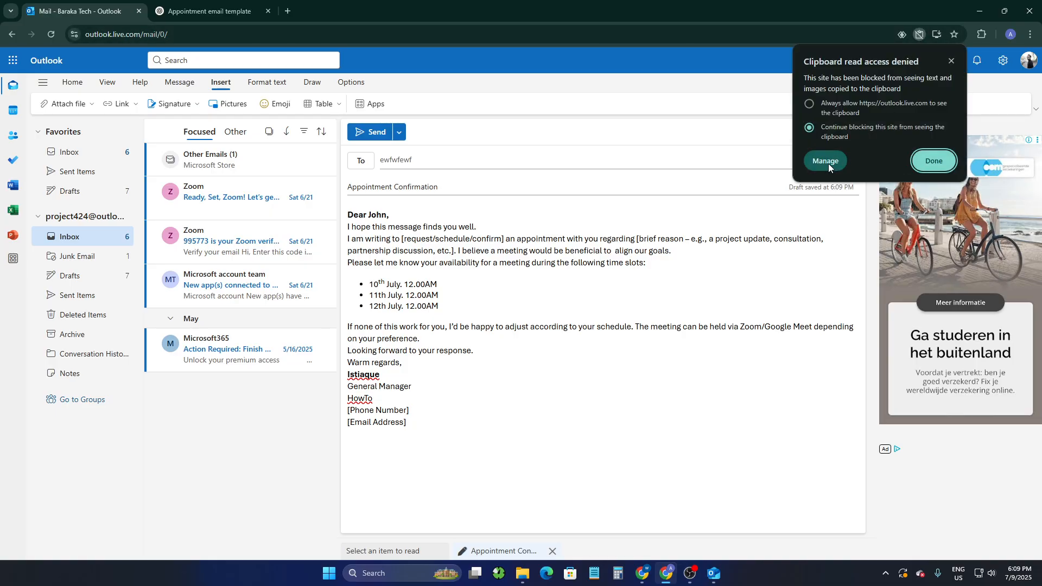
{"action": "left_click", "coordinate": [810, 103]}
{"action": "left_click", "coordinate": [932, 160]}
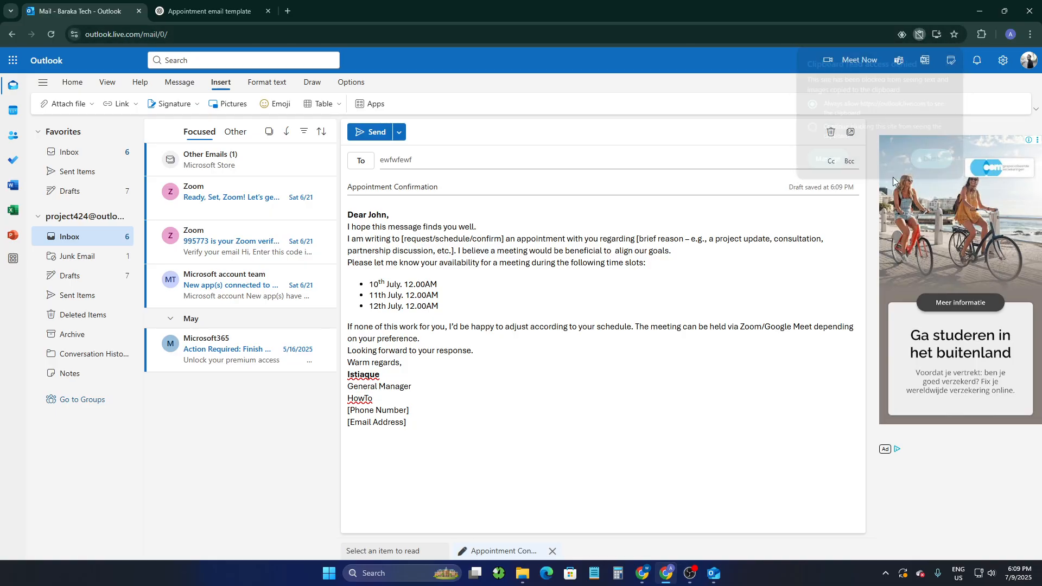